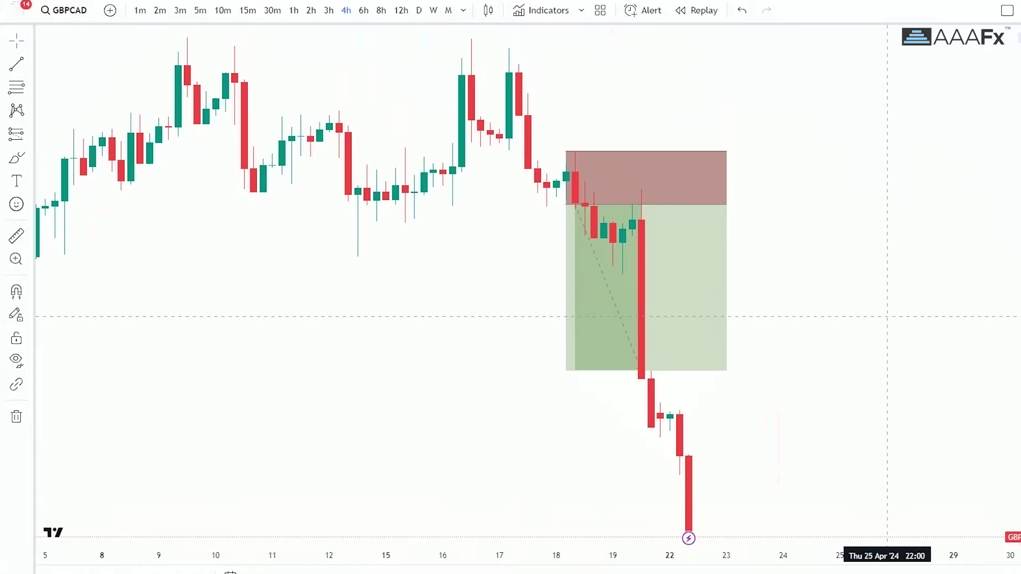
Step: Examine the GBPCAD 4-hour price action before and around the short position, including its stop, target and risk/reward labels
drag(403, 238, 639, 330)
drag(403, 273, 235, 269)
drag(766, 86, 782, 113)
scroll(497, 319, left, 6)
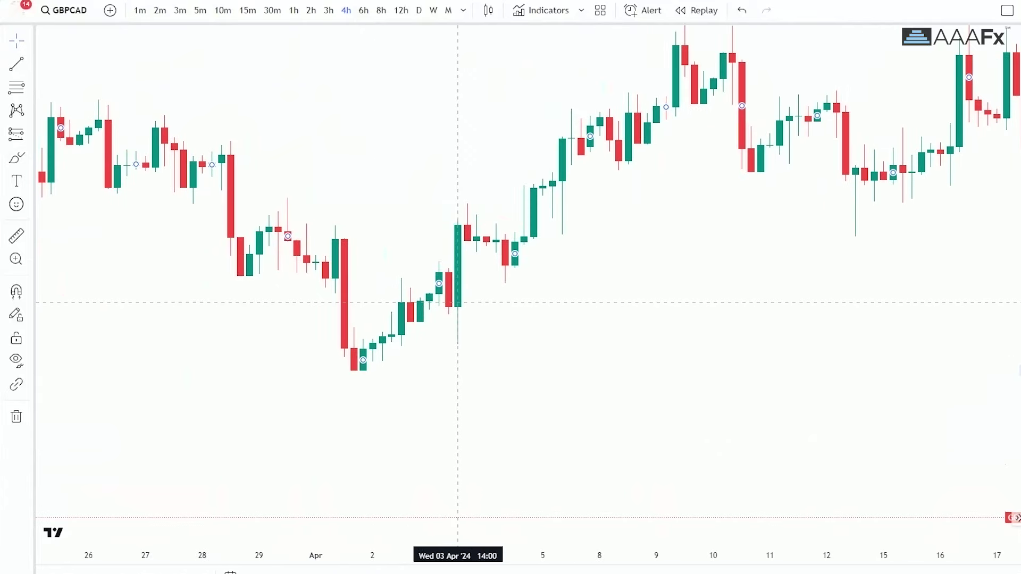
scroll(720, 273, right, 6)
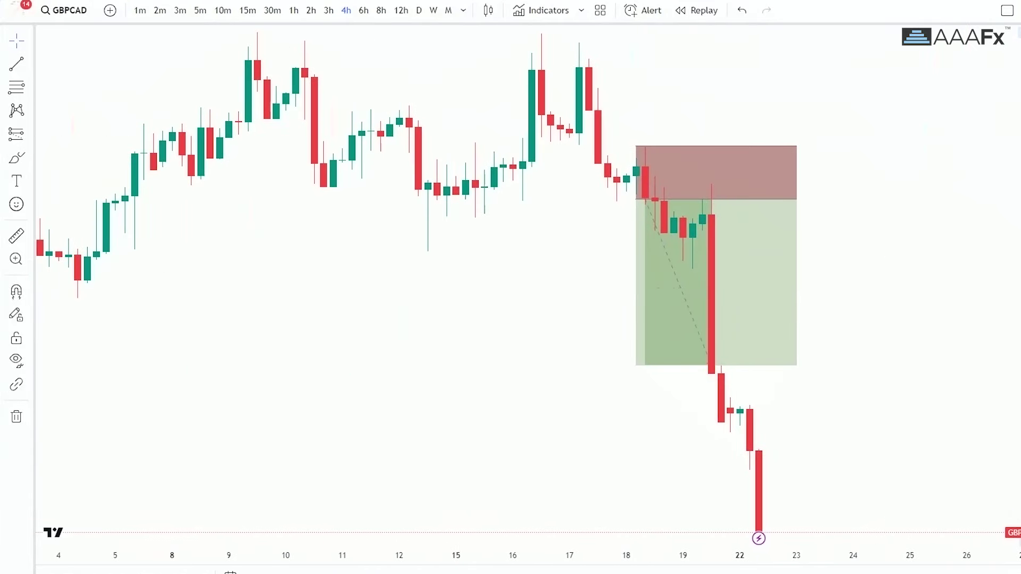
drag(1020, 297, 1020, 278)
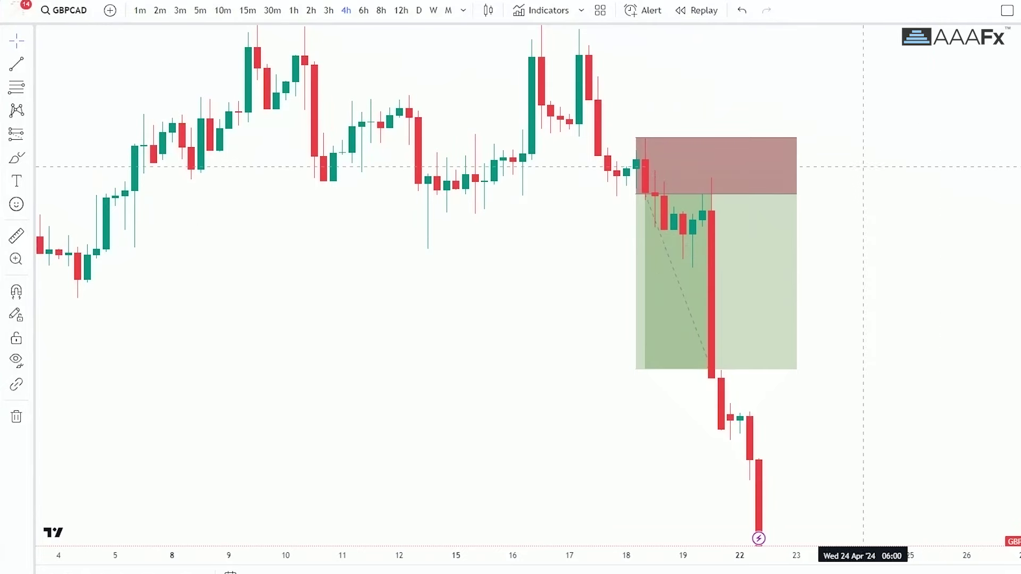
scroll(1004, 106, right, 2)
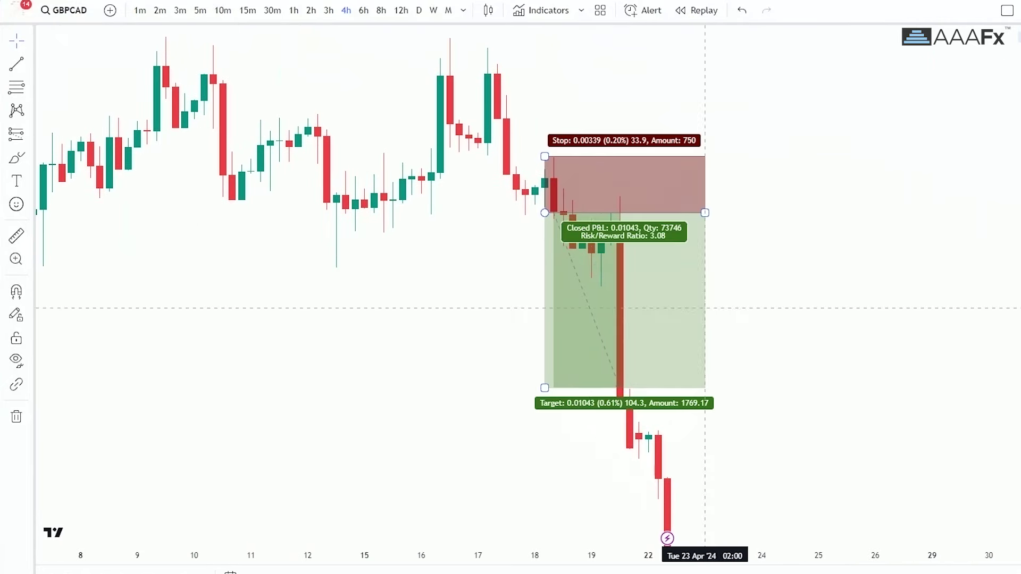
drag(876, 299, 941, 259)
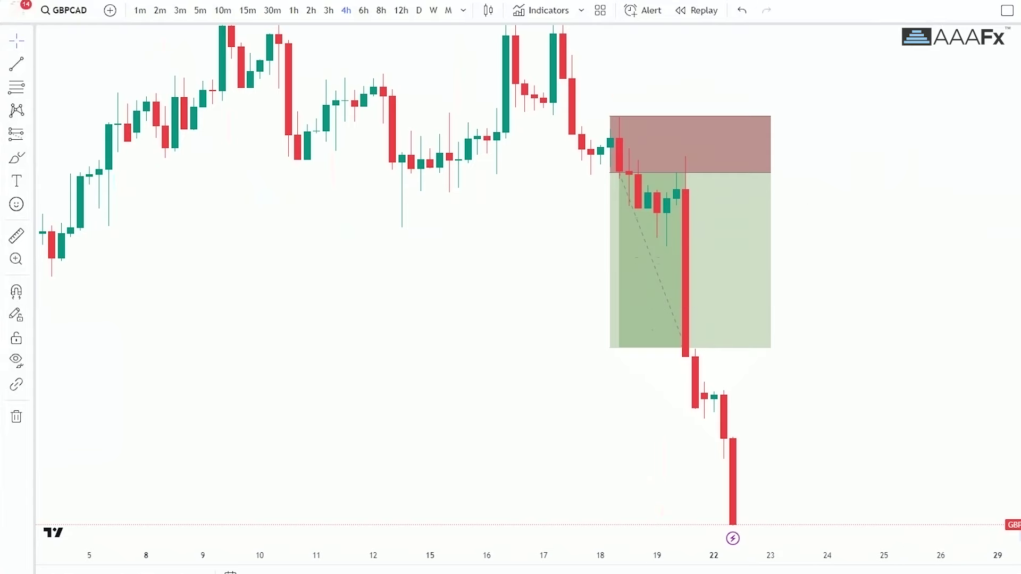
click(695, 242)
drag(1017, 297, 1017, 265)
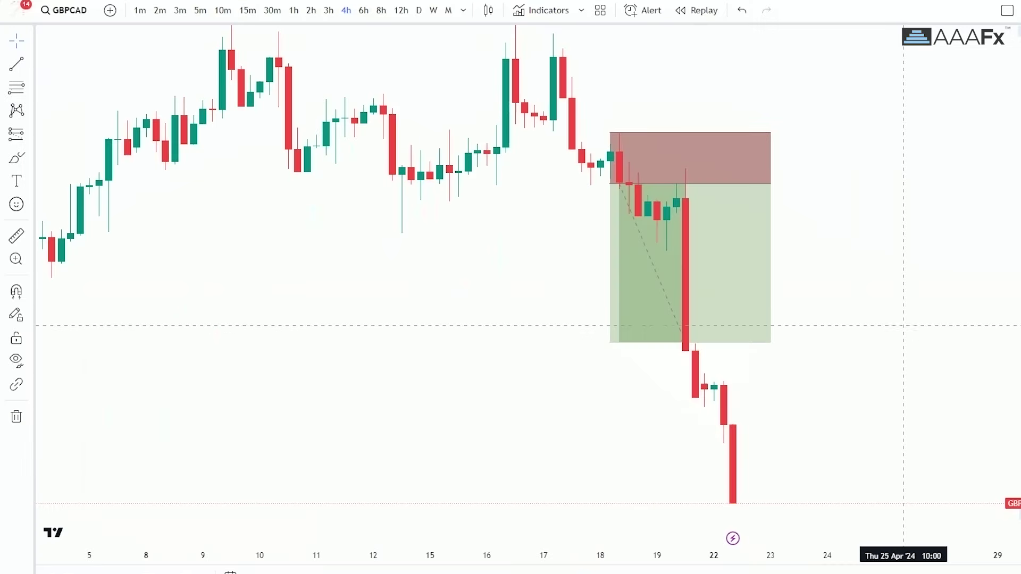
scroll(850, 319, up, 2)
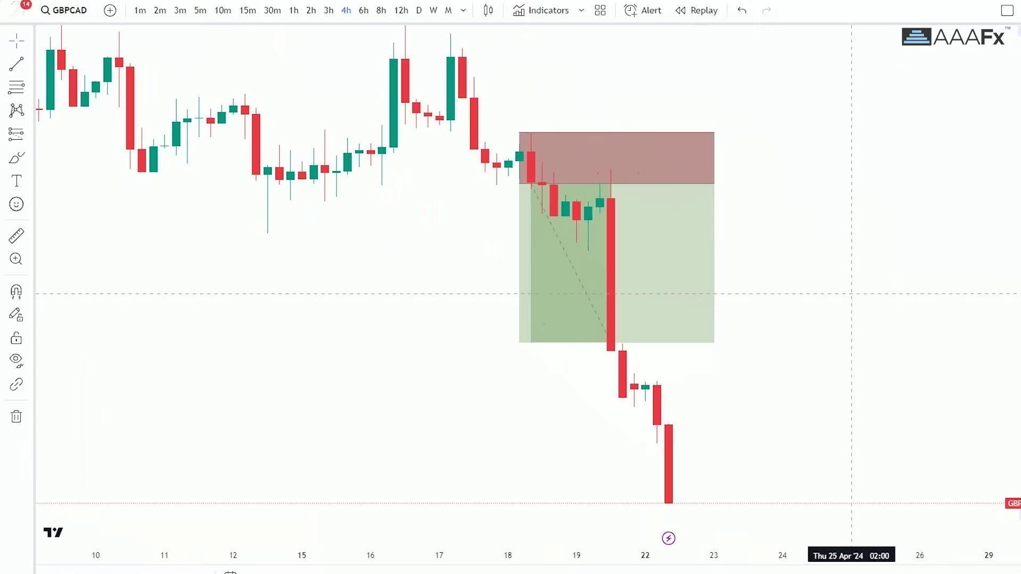
scroll(989, 297, down, 2)
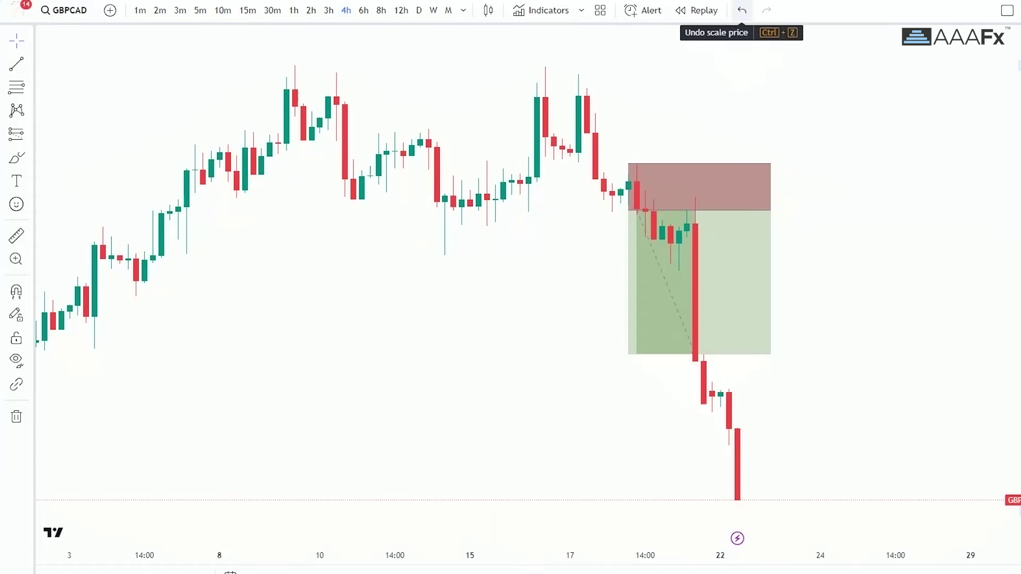
click(670, 204)
click(612, 175)
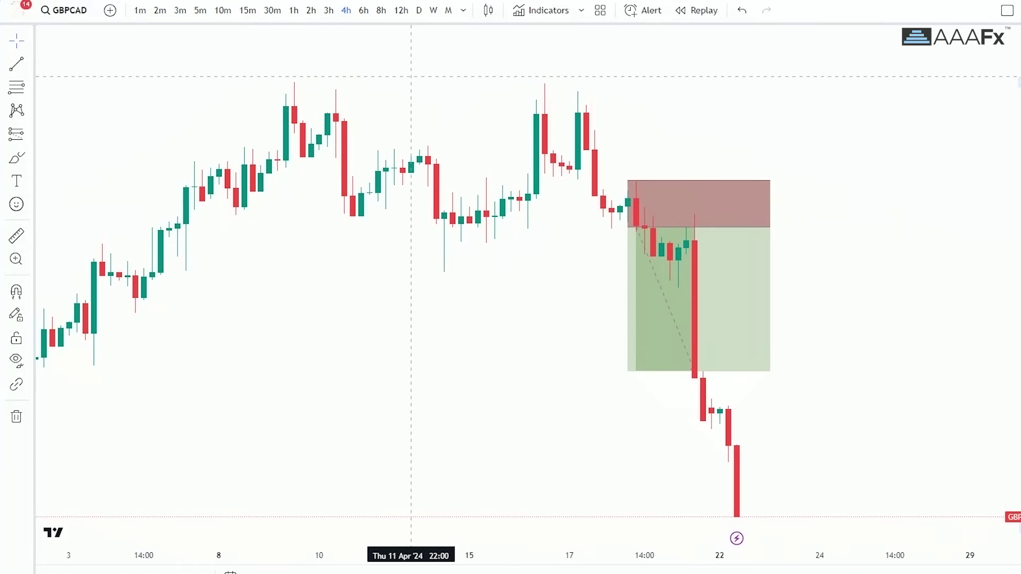
Step: Delete the short position drawing from the GBPCAD chart
scroll(983, 171, up, 5)
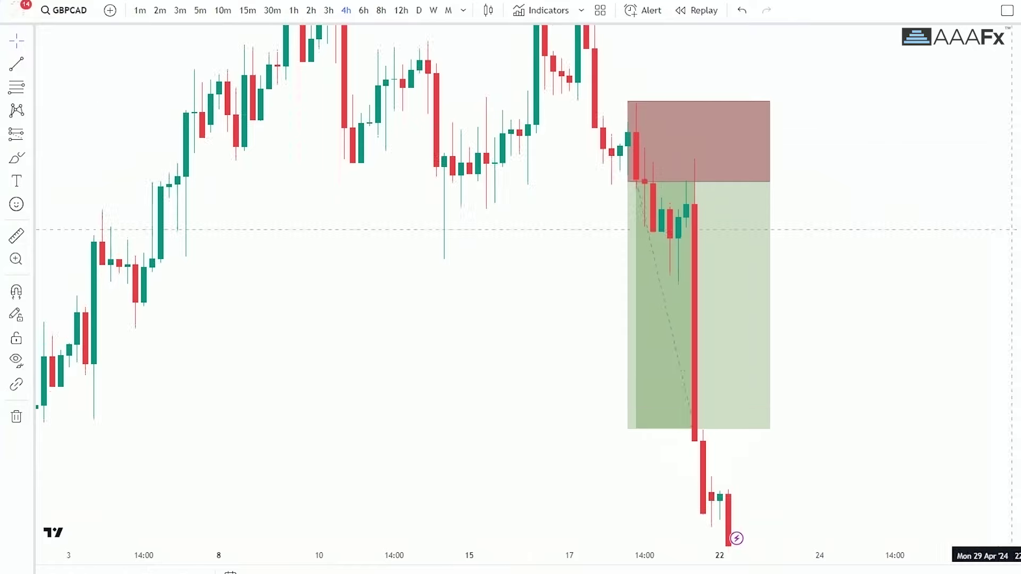
scroll(983, 170, up, 1)
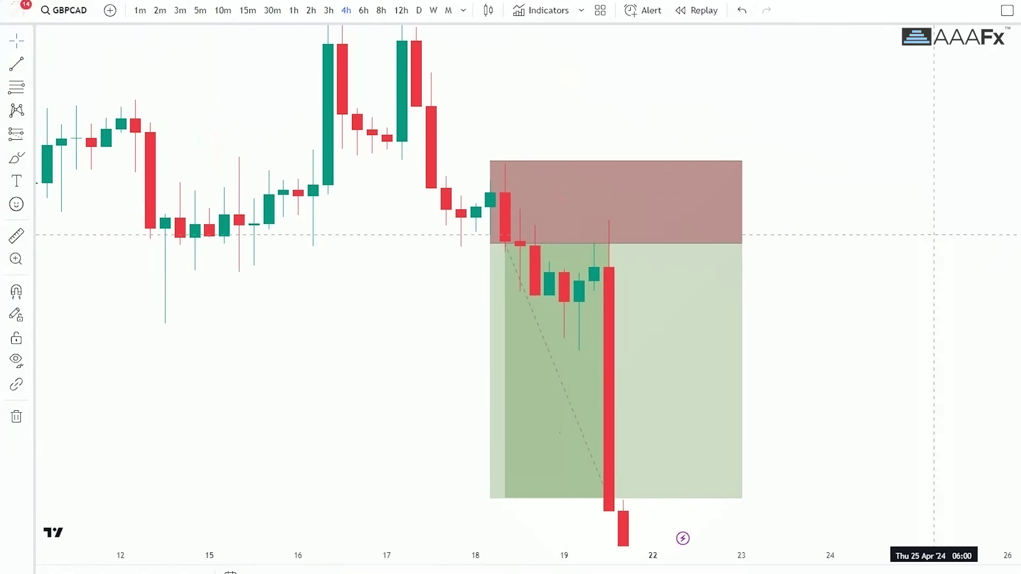
click(638, 213)
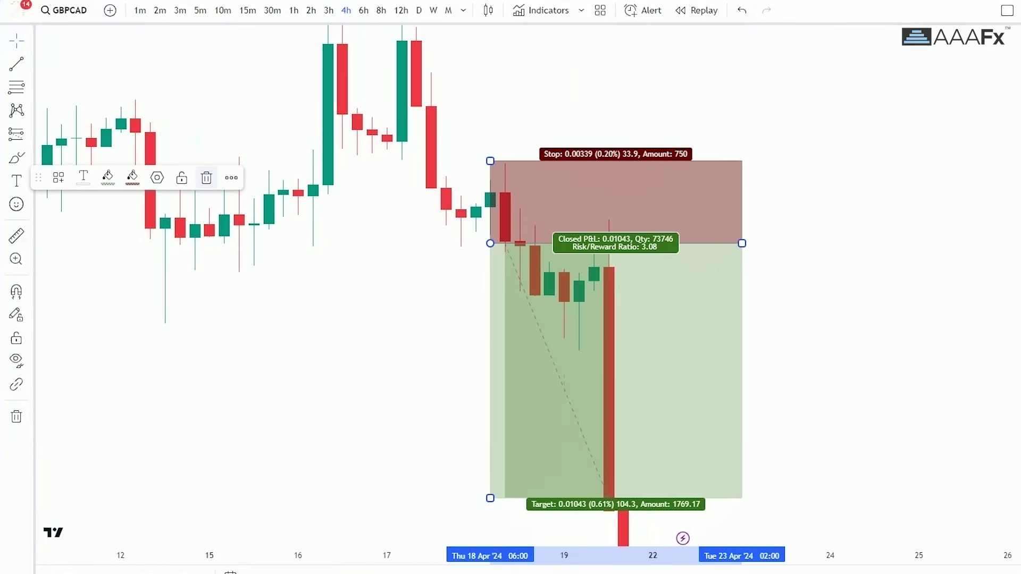
key(Delete)
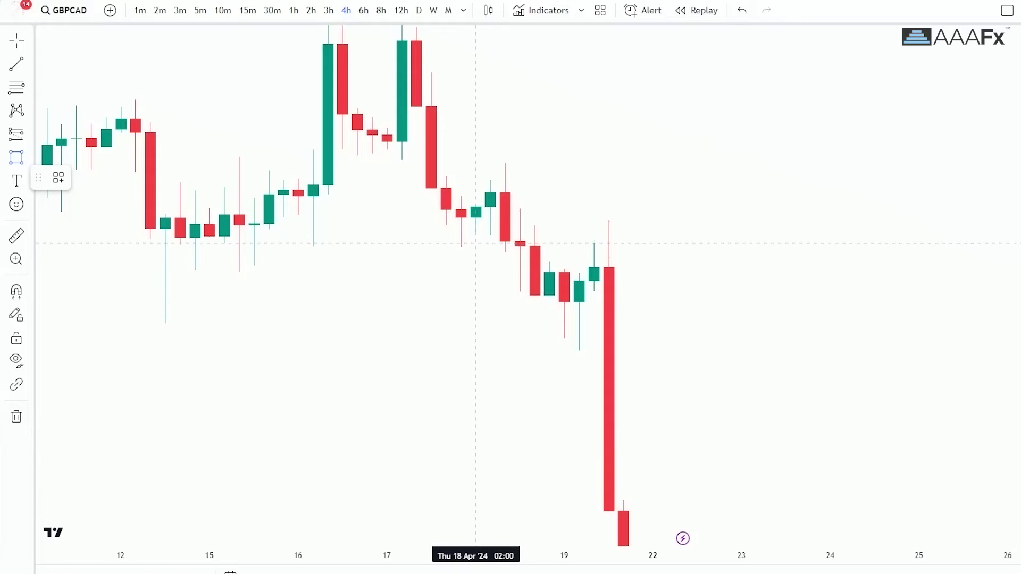
Step: Draw a very thin horizontal rectangle from Thu 18 Apr '24 02:00 at the large red candle's close, extending past 23 April
drag(476, 243, 771, 241)
click(668, 161)
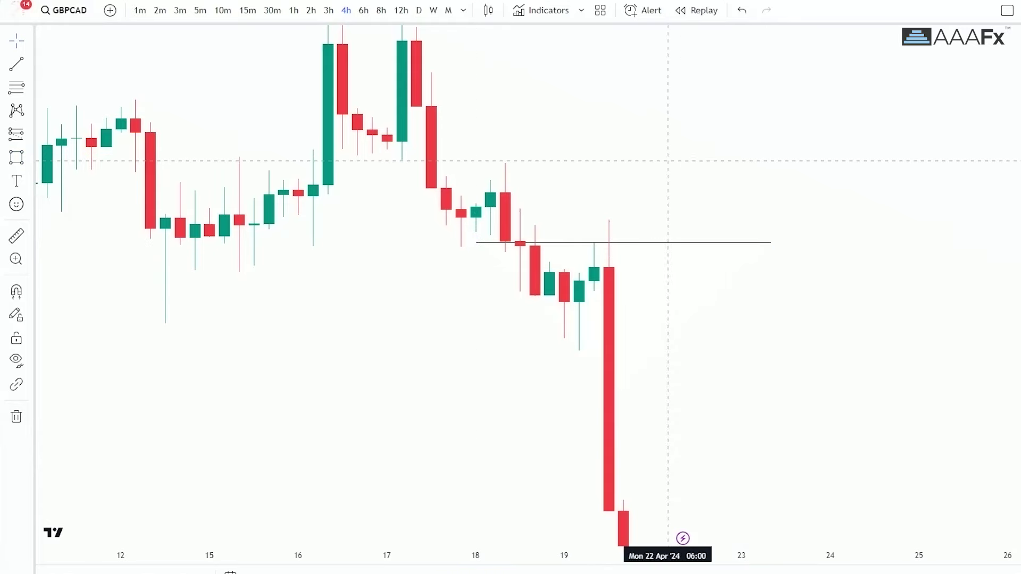
Step: Start a bar replay of the 4-hour chart, cutting it at Thu 18 Apr '24 14:00
scroll(668, 160, left, 3)
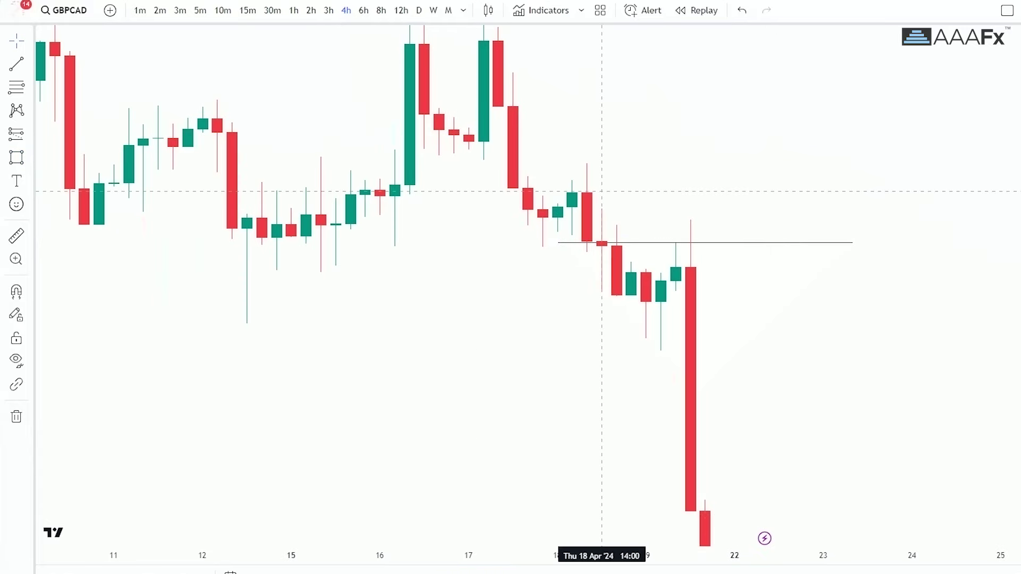
click(696, 11)
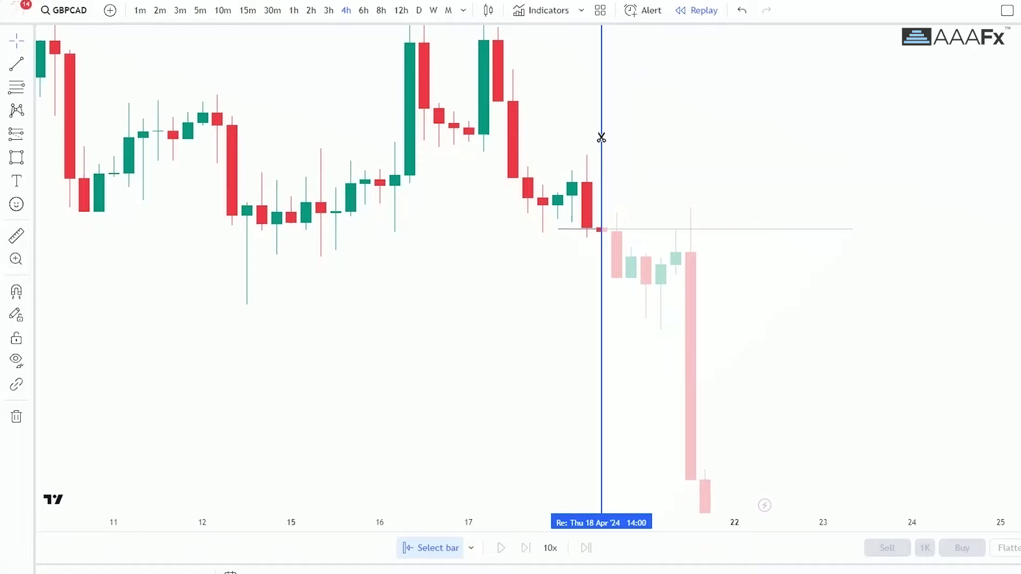
click(602, 137)
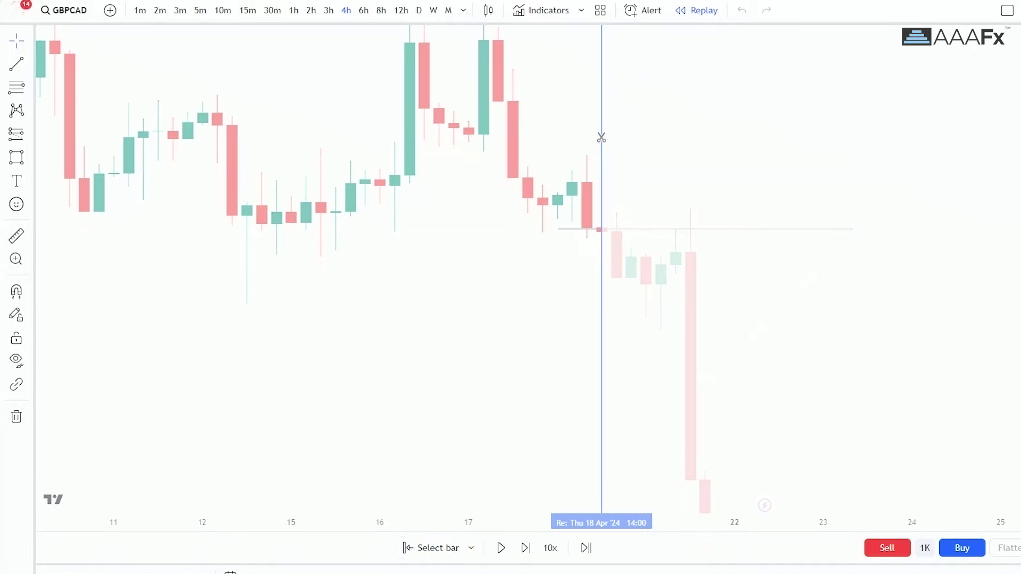
click(601, 138)
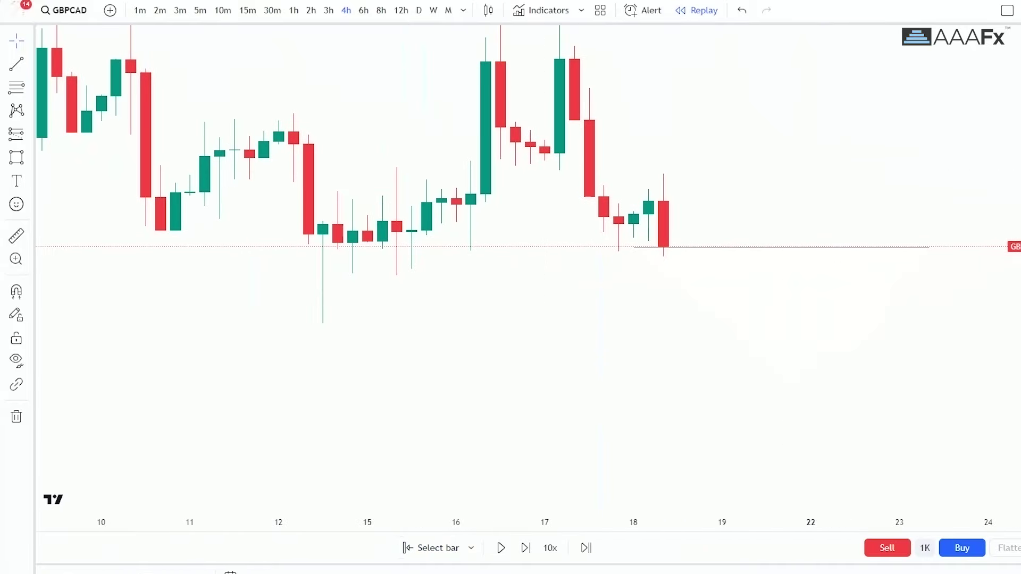
click(781, 232)
drag(855, 128, 632, 172)
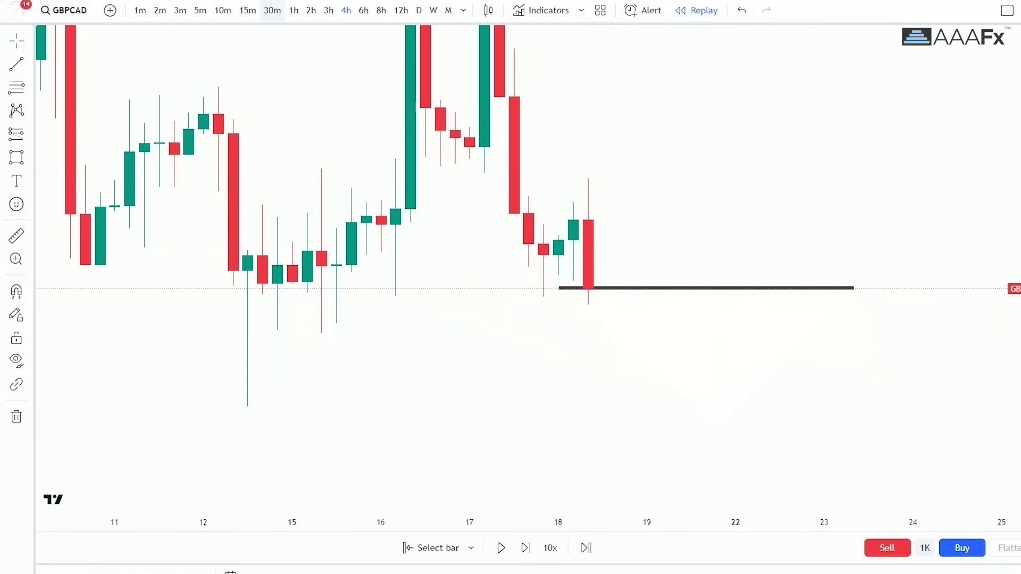
Step: Switch the replay chart to the 15-minute timeframe and fit the price action since 16 April around the marked level
click(247, 10)
double_click(1018, 242)
scroll(572, 241, down, 16)
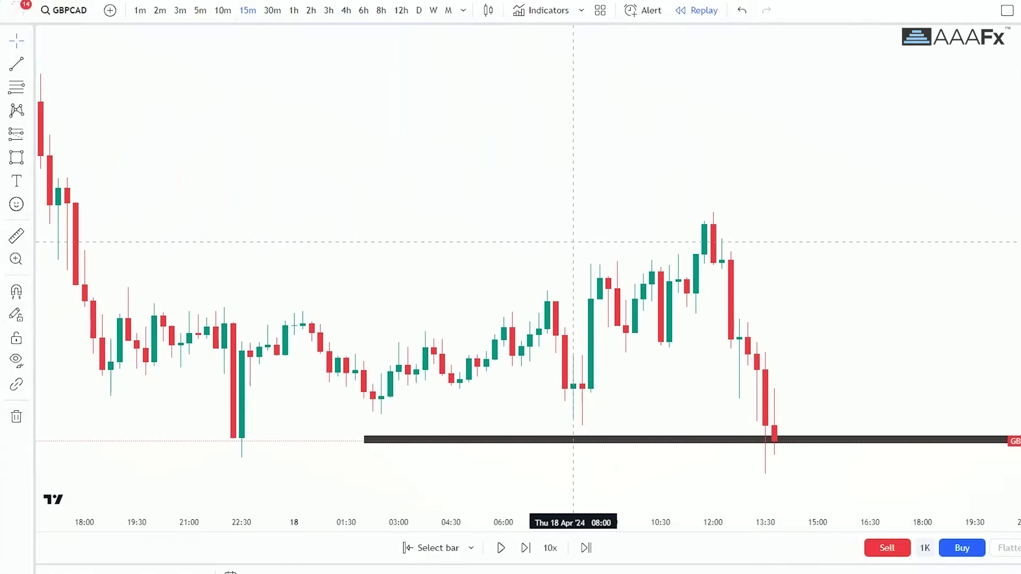
drag(1018, 185, 1018, 91)
drag(967, 265, 768, 155)
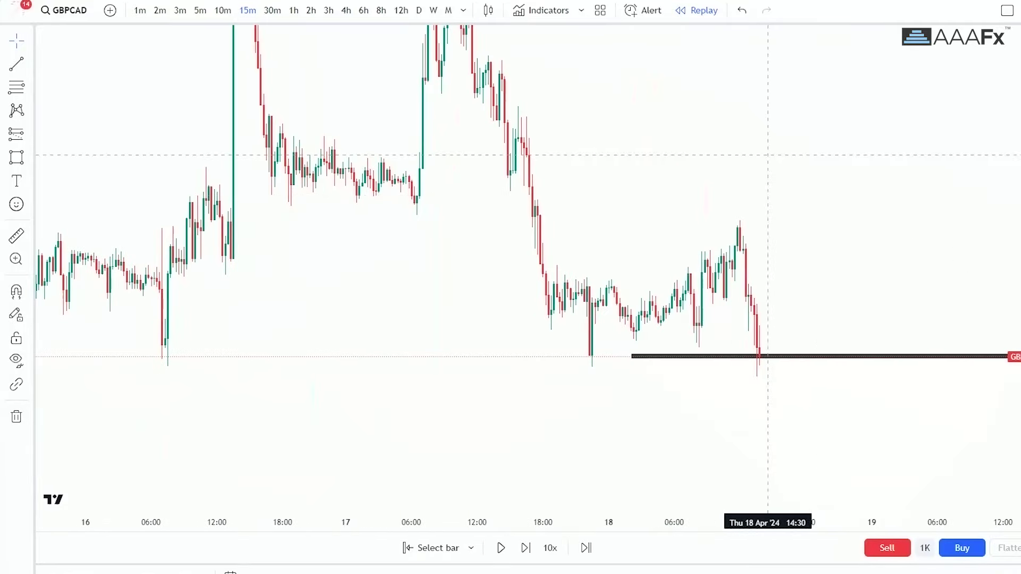
scroll(784, 261, up, 2)
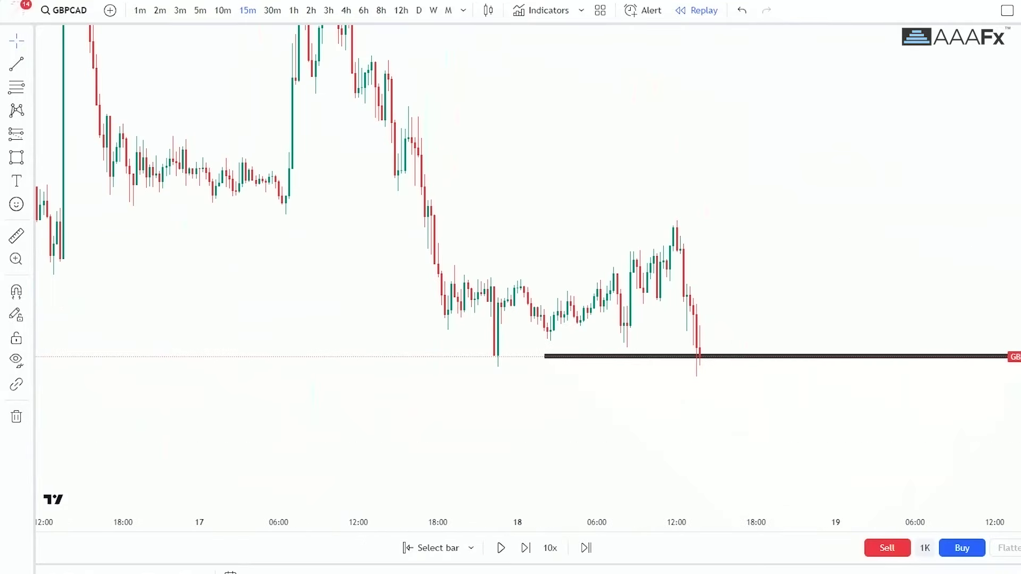
Step: Draw a rising lower trendline from the Wed 17 Apr '24 22:30 low and a rising upper one along the highs, extending the lower slightly
click(497, 366)
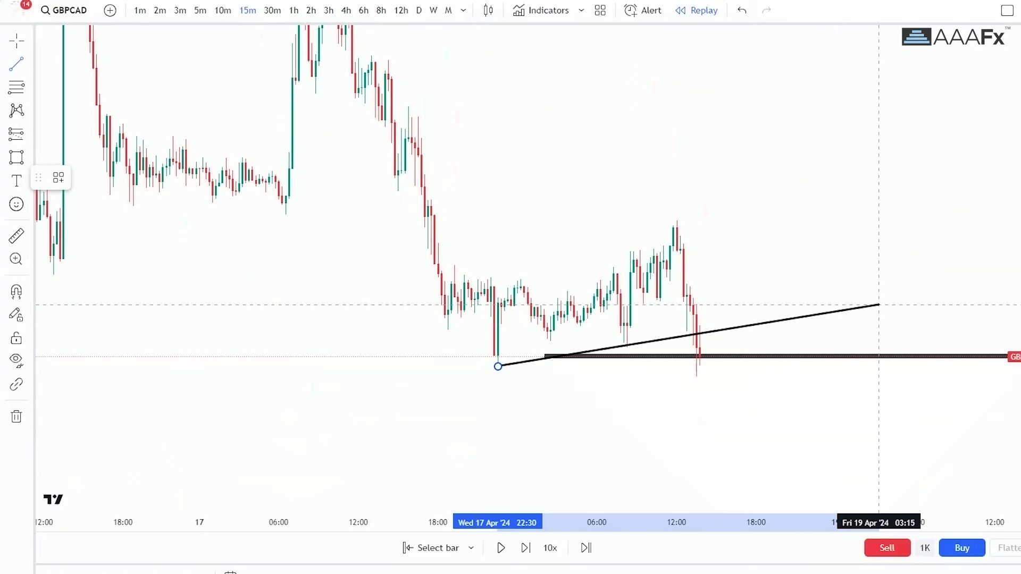
click(878, 307)
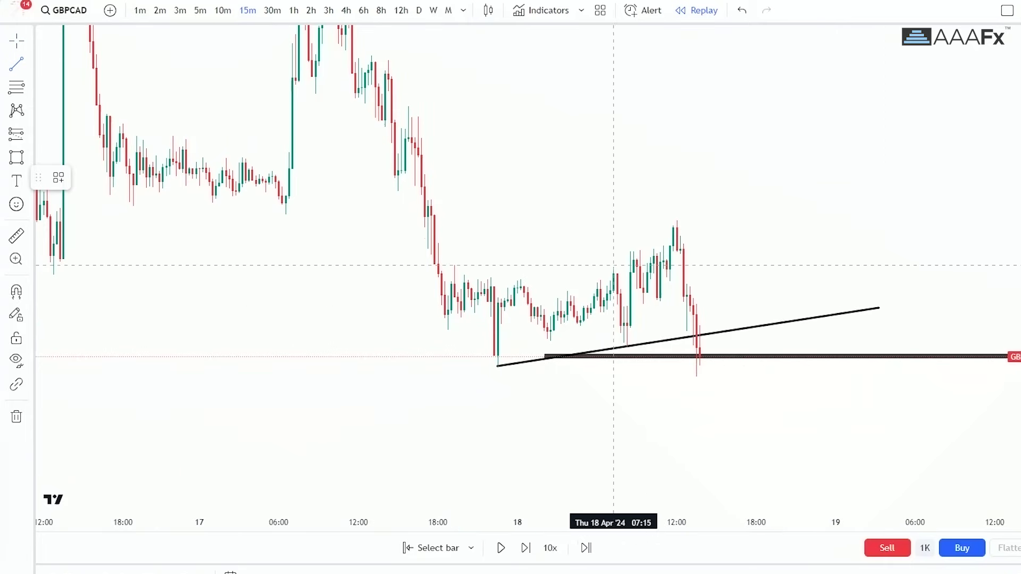
click(494, 284)
click(770, 194)
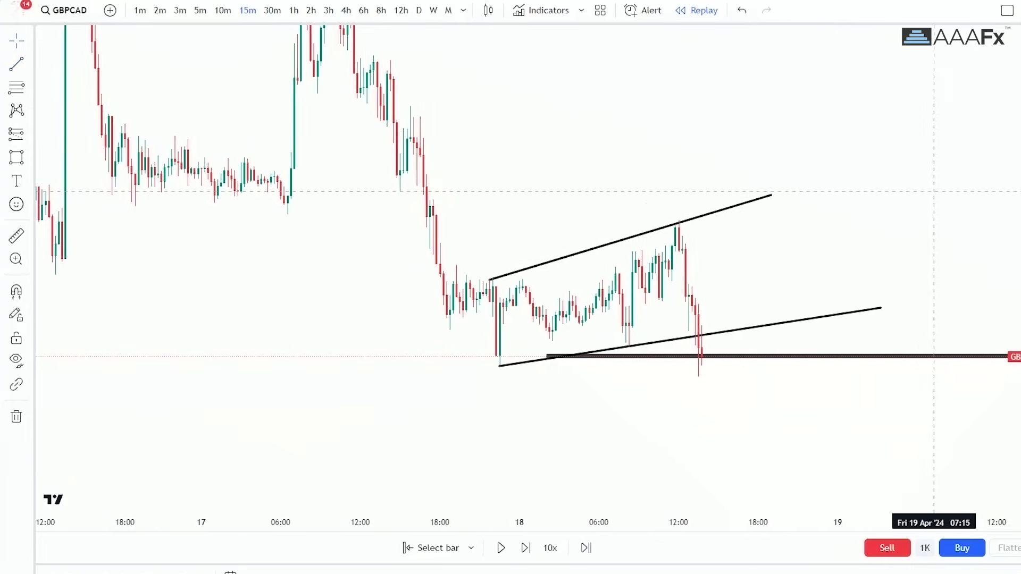
drag(919, 204, 852, 134)
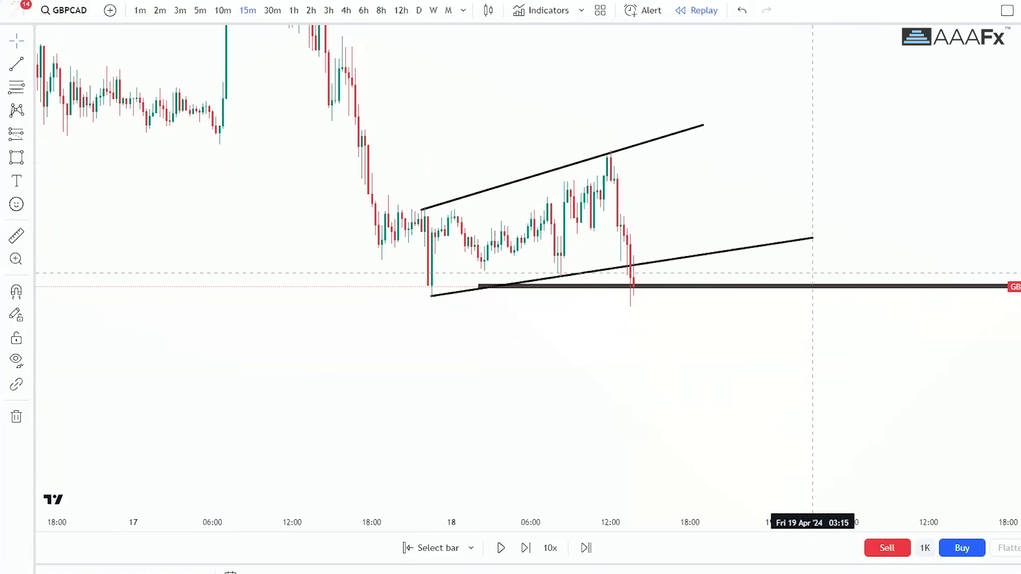
drag(813, 238, 822, 234)
Step: Delete the thin black horizontal rectangle beneath the rising channel
click(744, 286)
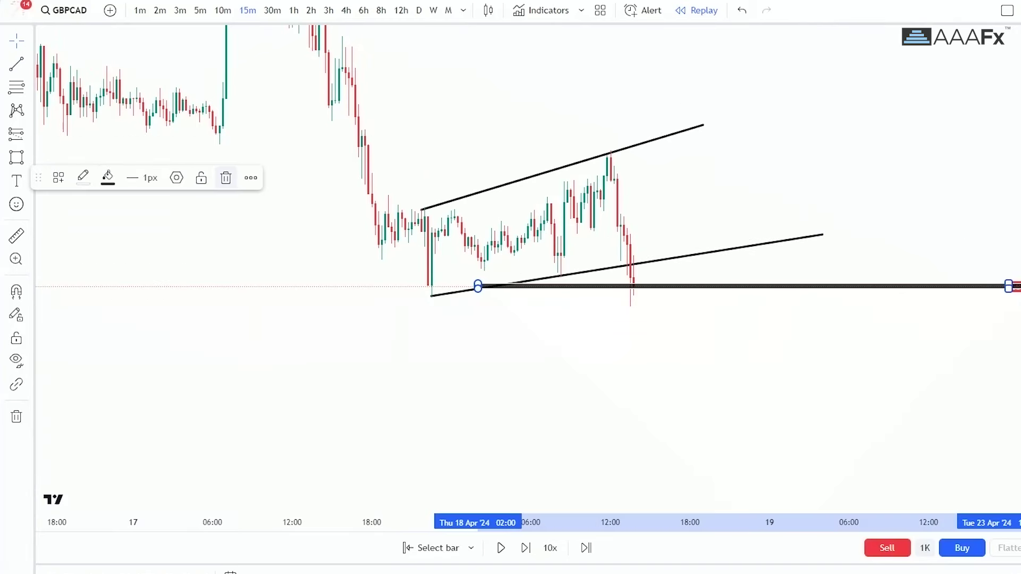
click(226, 177)
drag(812, 367, 721, 405)
drag(734, 357, 765, 355)
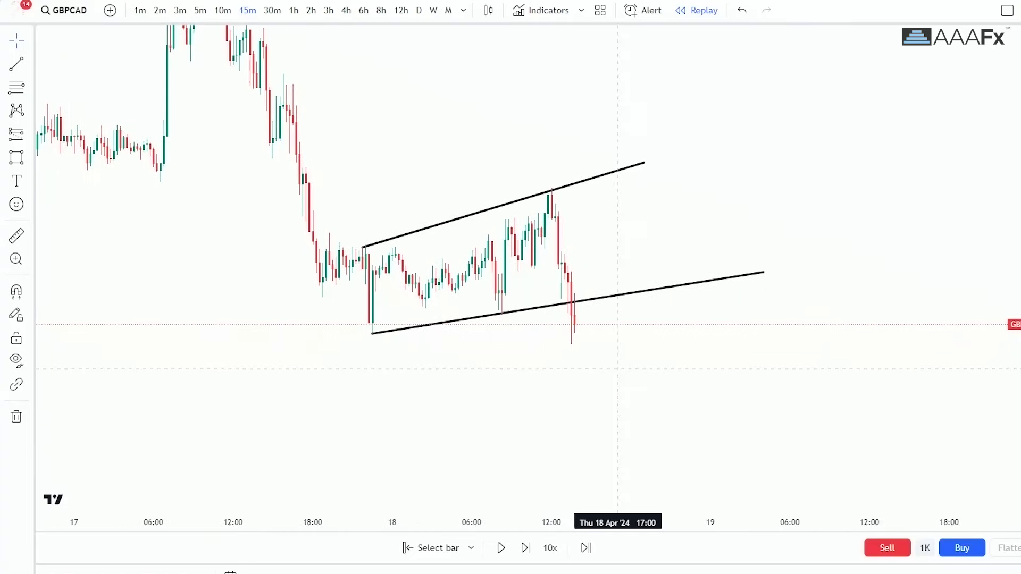
Step: Examine the rising channel and the candles around its lower trendline on the 15-minute chart
drag(619, 368, 664, 368)
scroll(603, 285, down, 2)
drag(1020, 271, 1020, 340)
drag(762, 429, 736, 418)
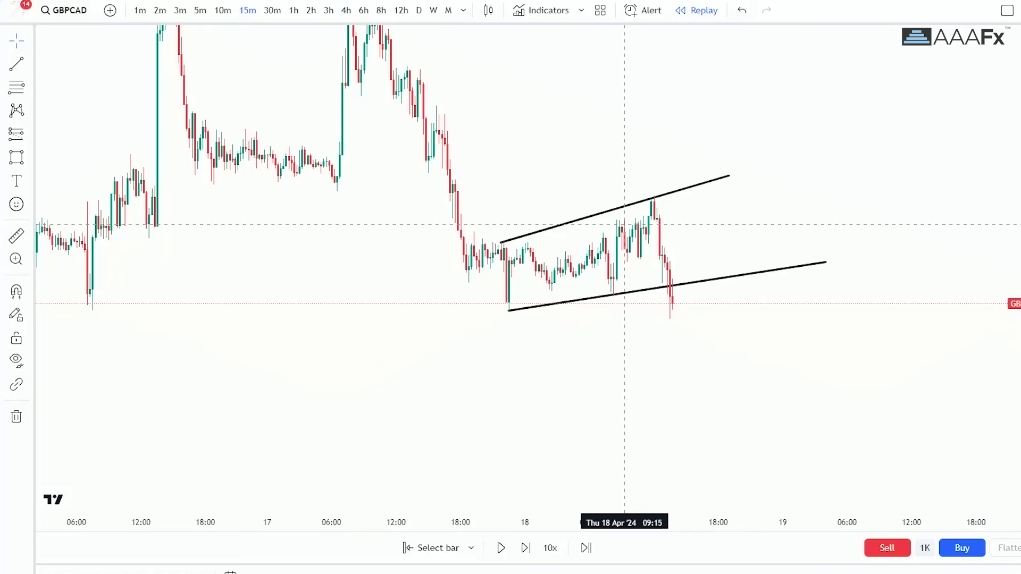
scroll(690, 359, up, 3)
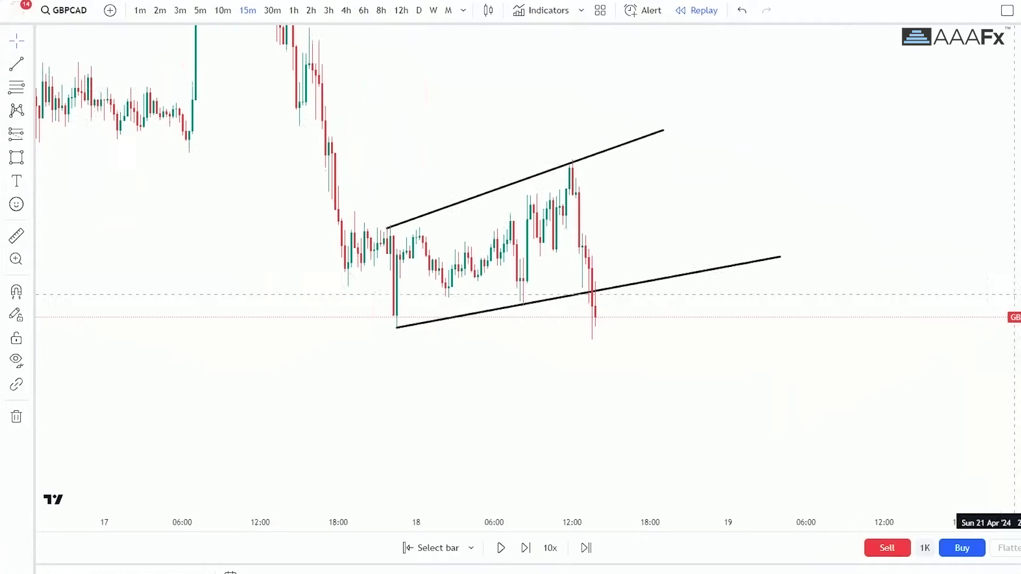
drag(690, 359, 760, 358)
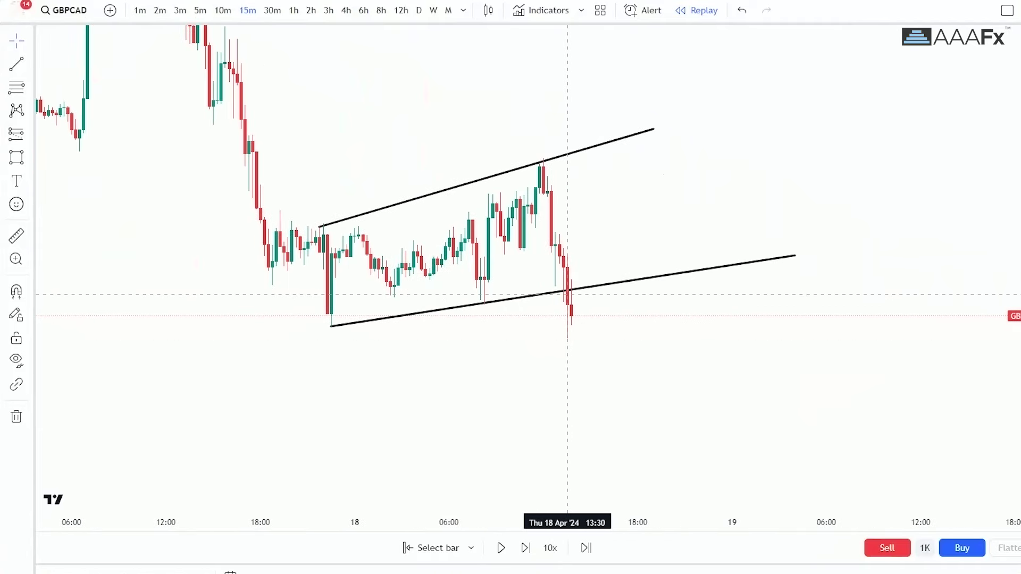
scroll(634, 360, left, 2)
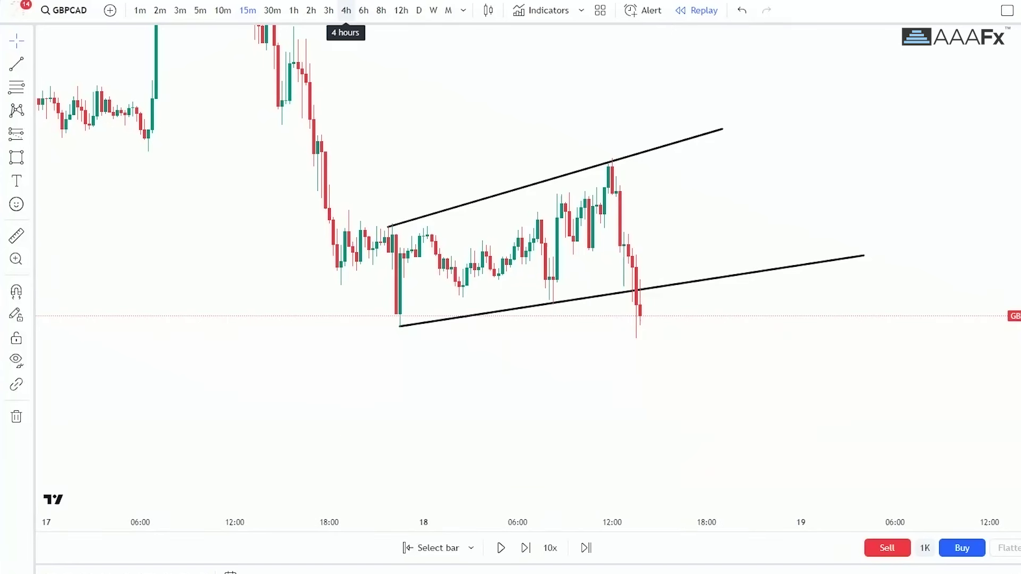
Step: Switch the chart back to the 4-hour timeframe and frame the 18 April candles between the two trendlines
click(345, 10)
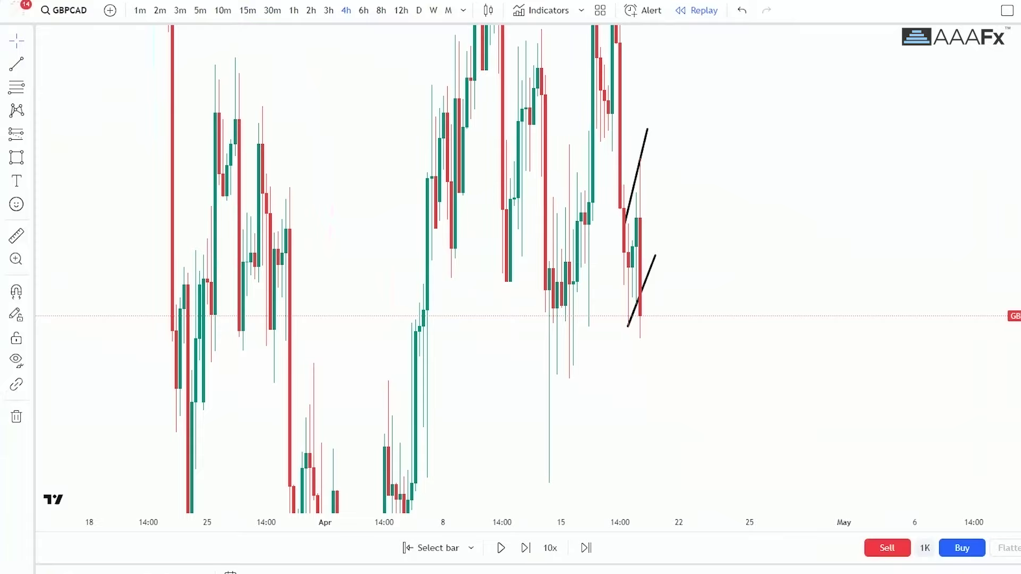
scroll(802, 387, up, 12)
drag(317, 225, 934, 112)
scroll(587, 290, up, 4)
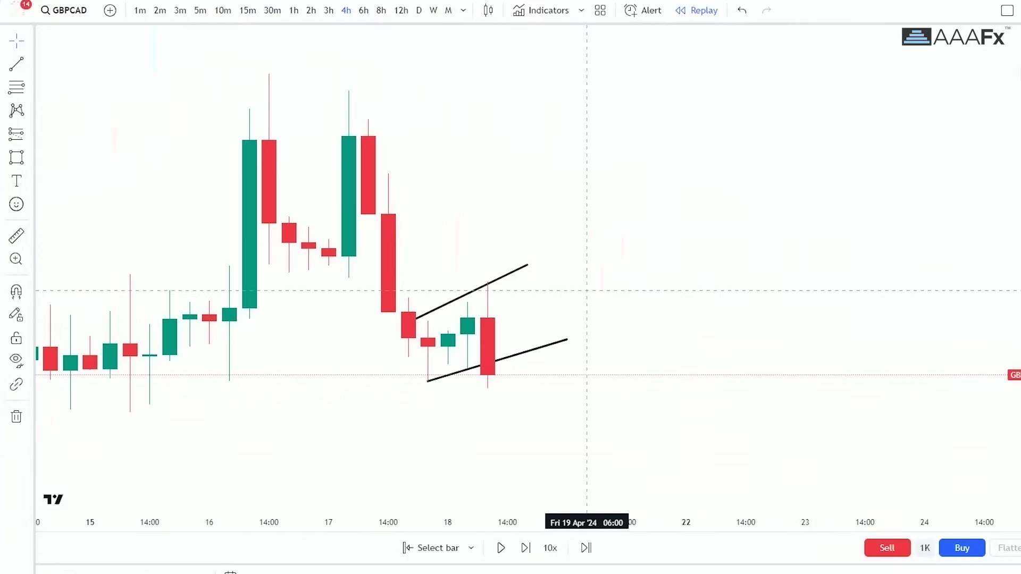
scroll(587, 291, up, 4)
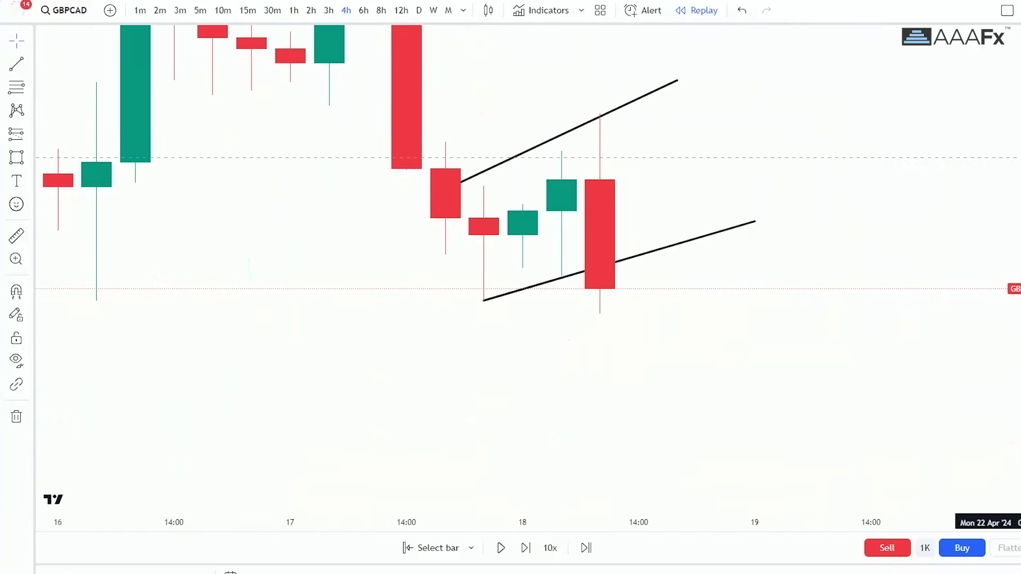
Step: Raise the right end of the lower rising trendline slightly, at about 19 April on the 4-hour chart
drag(1019, 155, 1019, 271)
drag(871, 190, 877, 300)
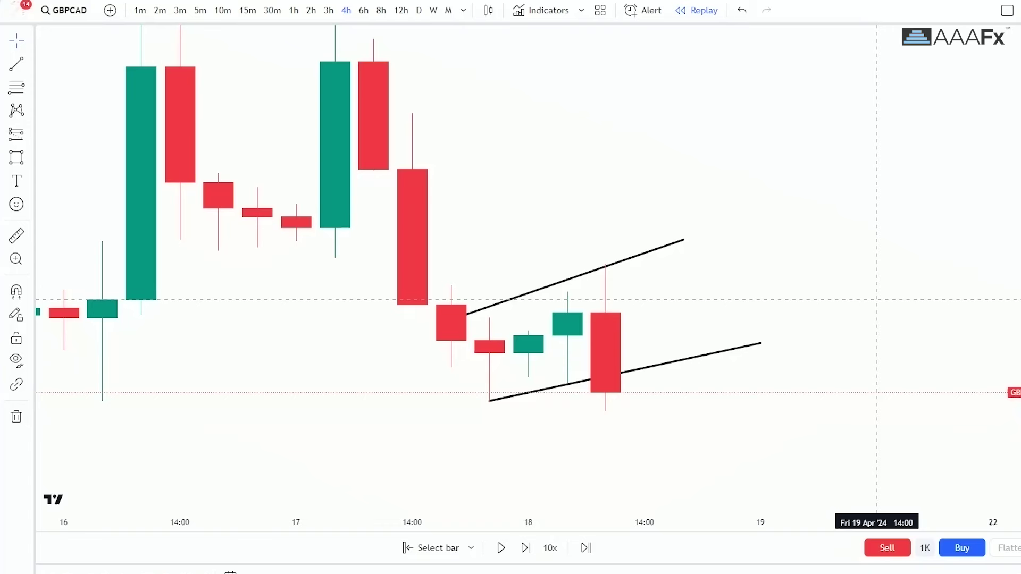
drag(1016, 361, 1016, 307)
drag(838, 309, 841, 213)
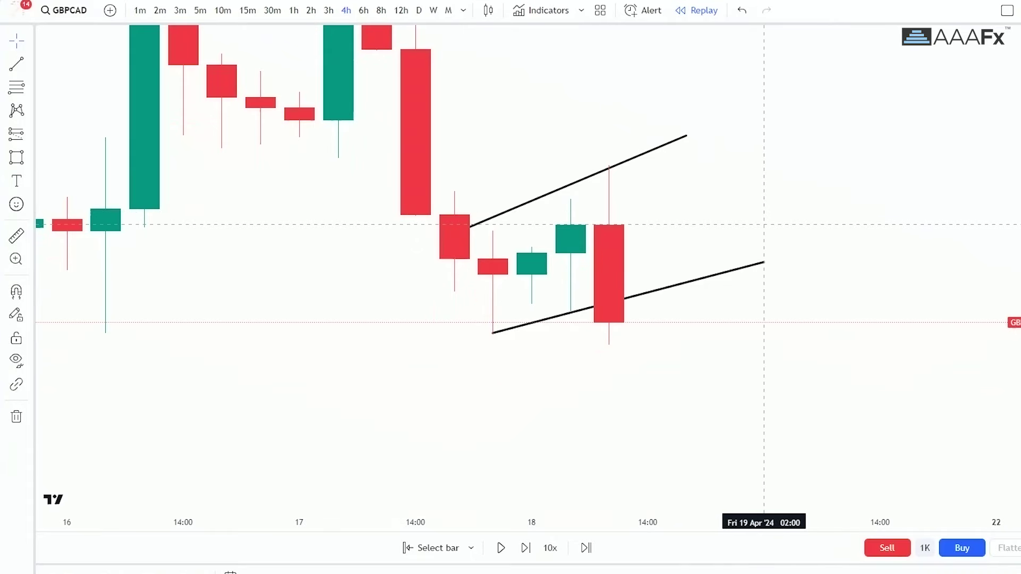
scroll(744, 266, up, 2)
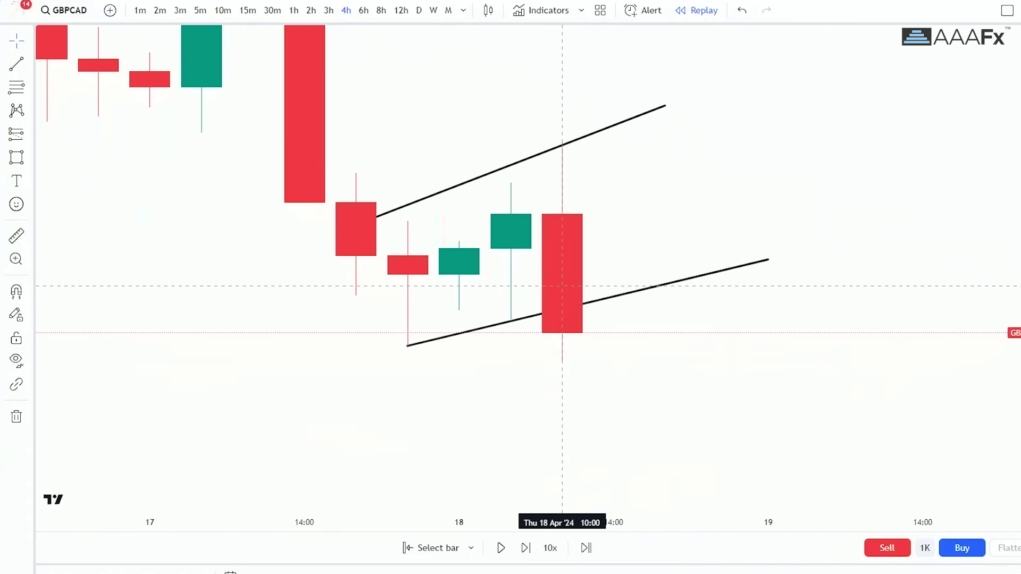
drag(768, 259, 768, 255)
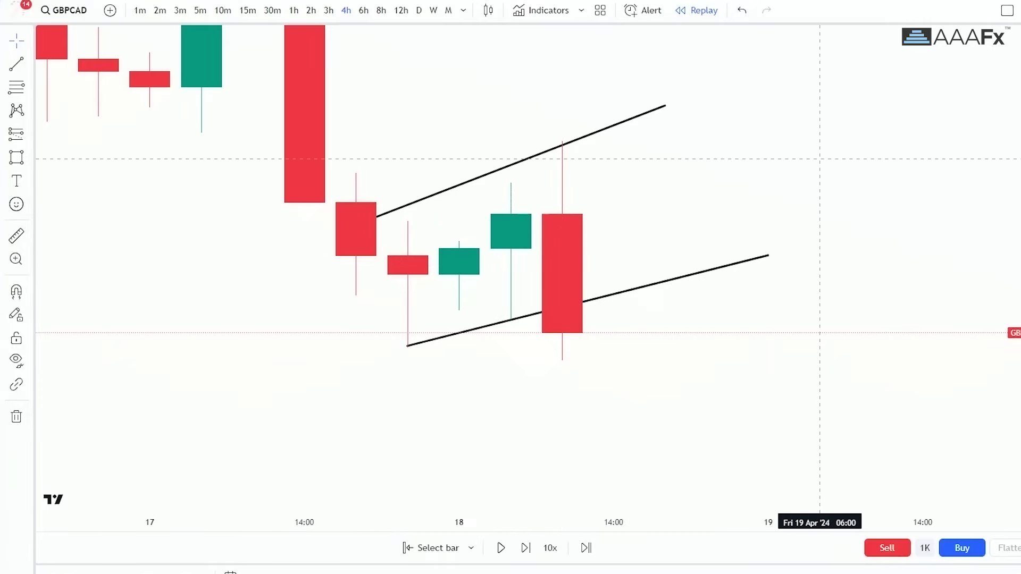
Step: Draw a freehand brush outline around the 18 April candles between the two trendlines and restore the cross cursor
scroll(819, 158, down, 5)
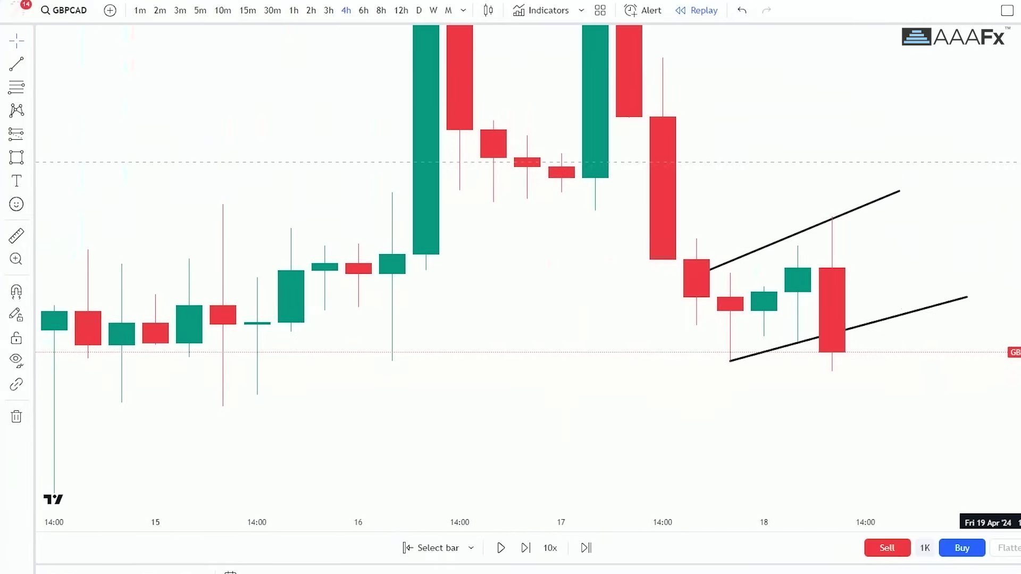
drag(933, 222, 868, 238)
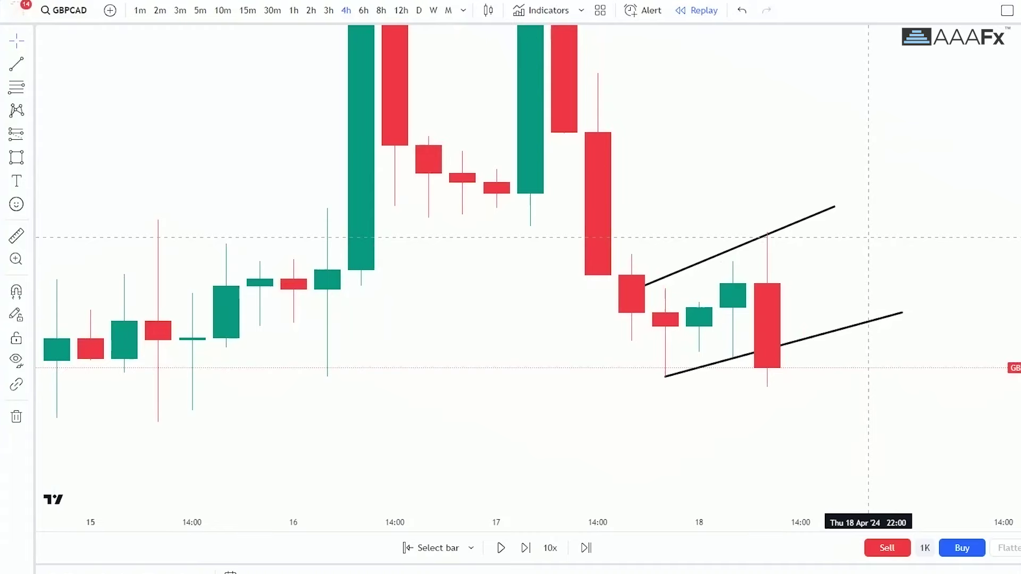
drag(868, 238, 780, 233)
drag(882, 270, 814, 258)
scroll(712, 310, up, 1)
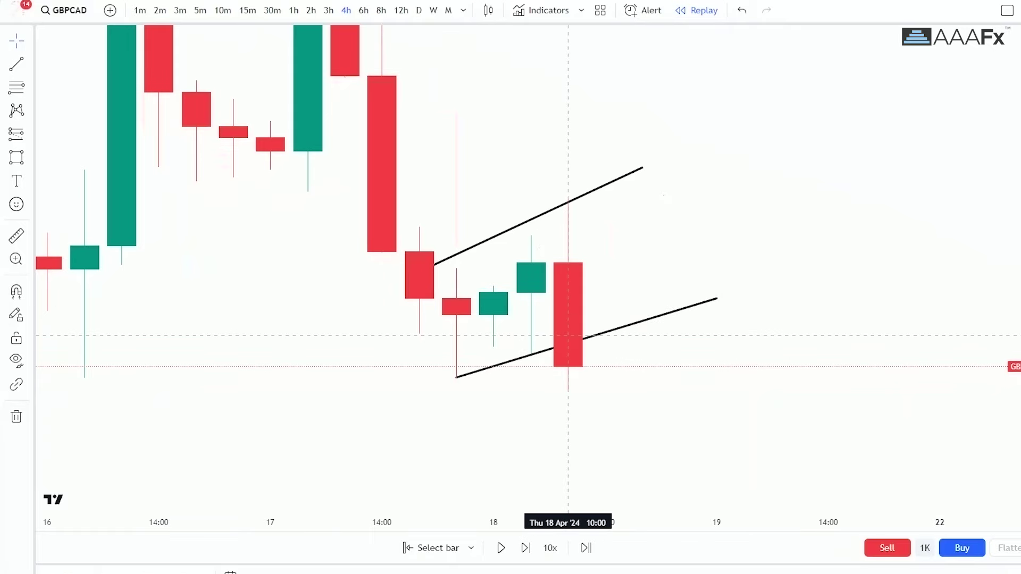
drag(679, 378, 705, 353)
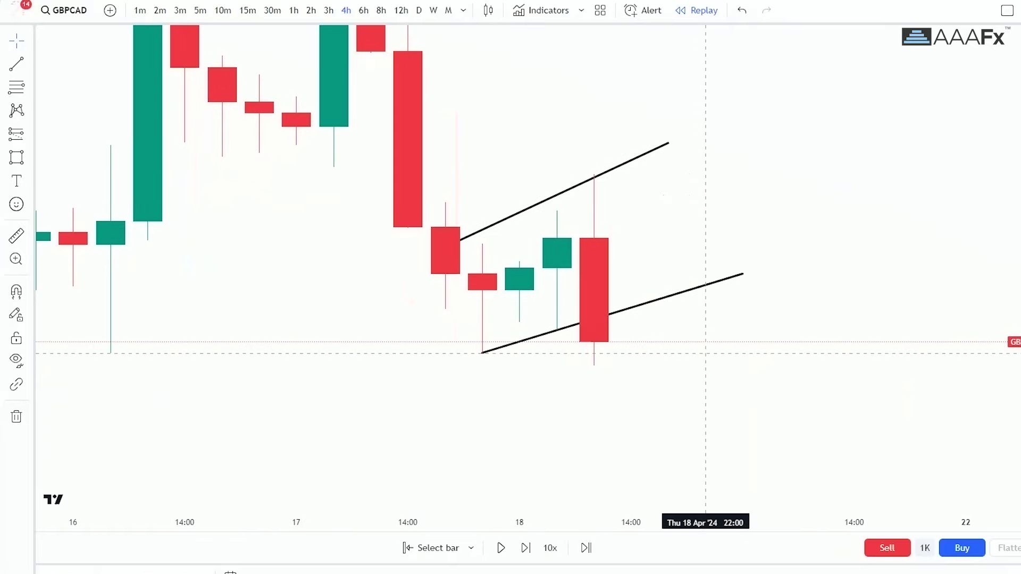
scroll(627, 351, up, 2)
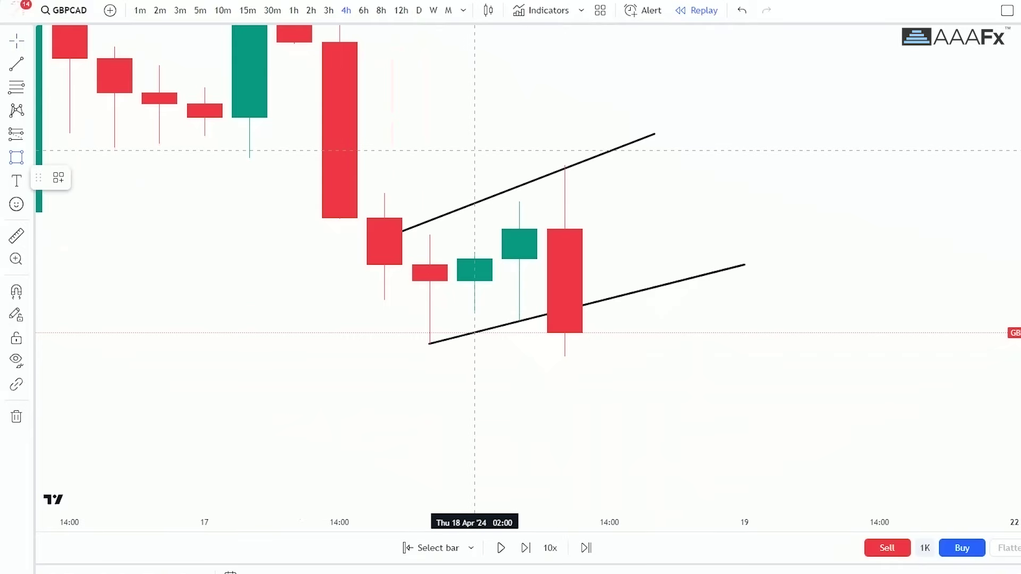
click(17, 158)
mouse_move(609, 174)
mouse_down()
mouse_move(475, 194)
mouse_move(516, 326)
mouse_move(609, 343)
mouse_up()
drag(610, 154, 609, 145)
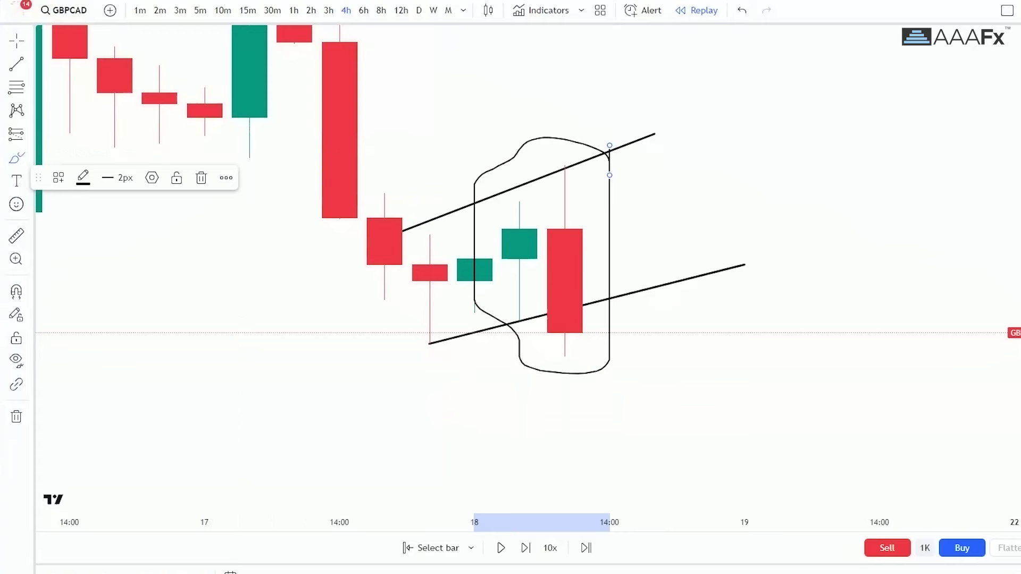
click(17, 41)
click(64, 42)
click(835, 257)
Step: Delete the freehand outline around the 18 April candles
scroll(880, 258, up, 2)
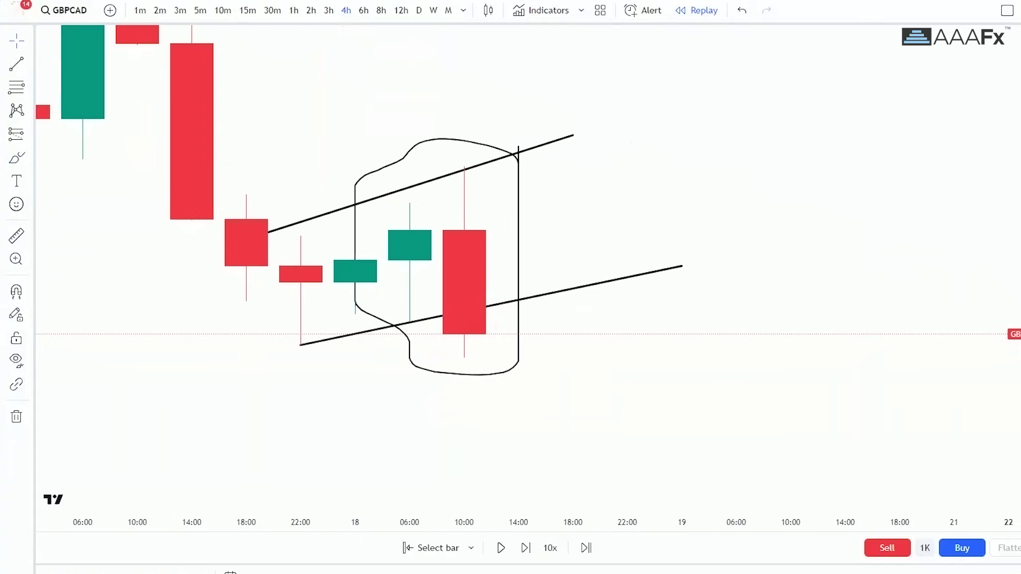
drag(1018, 399, 1018, 322)
drag(792, 345, 907, 328)
drag(853, 162, 892, 186)
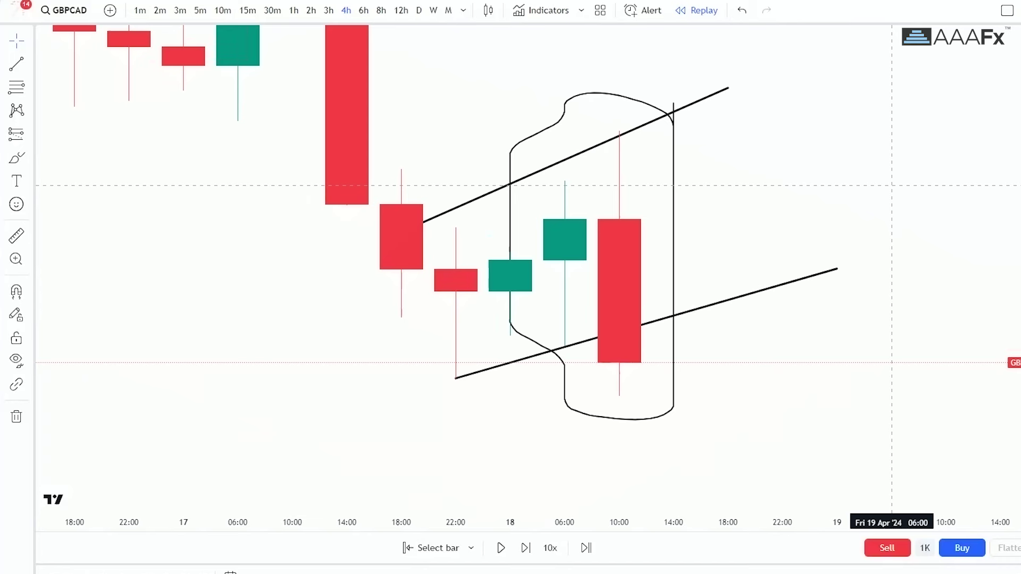
scroll(892, 185, down, 3)
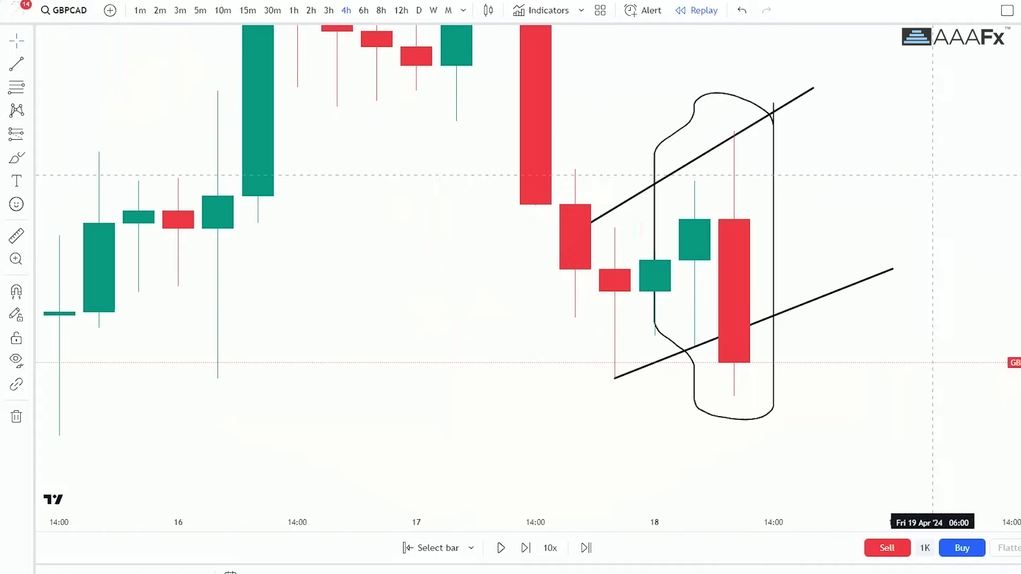
scroll(758, 395, down, 2)
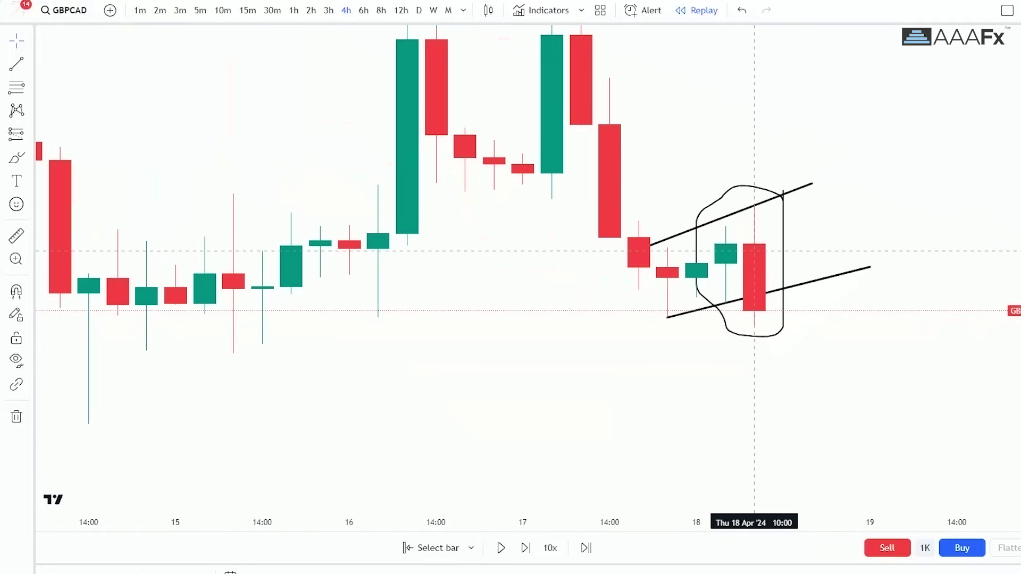
mouse_move(899, 359)
mouse_down()
mouse_move(813, 369)
mouse_move(718, 346)
mouse_up()
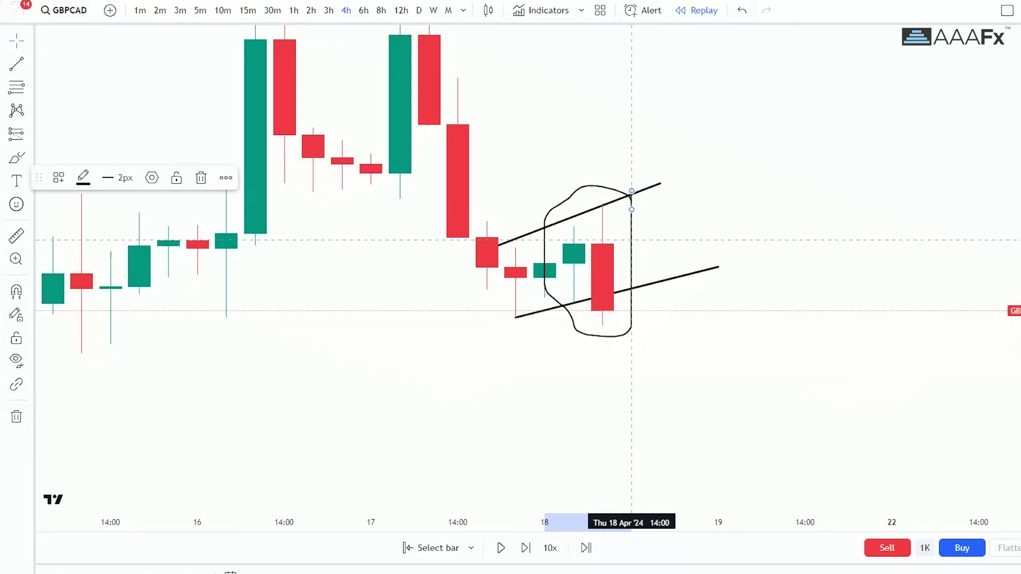
click(200, 176)
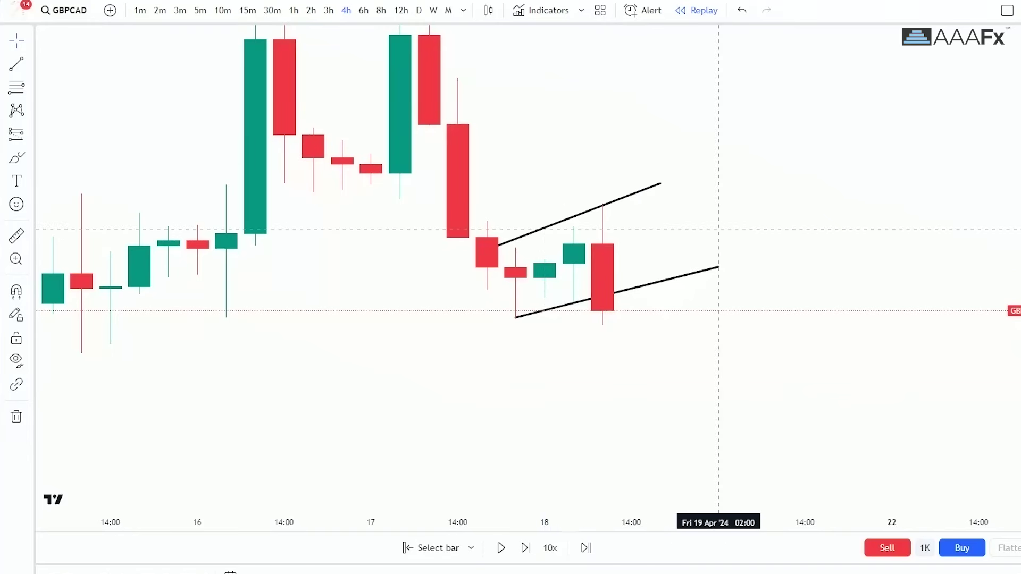
Step: Examine the Thu 18 Apr '24 10:00 candle against the lower trendline and the preceding 4-hour decline
scroll(834, 319, down, 3)
drag(943, 396, 857, 398)
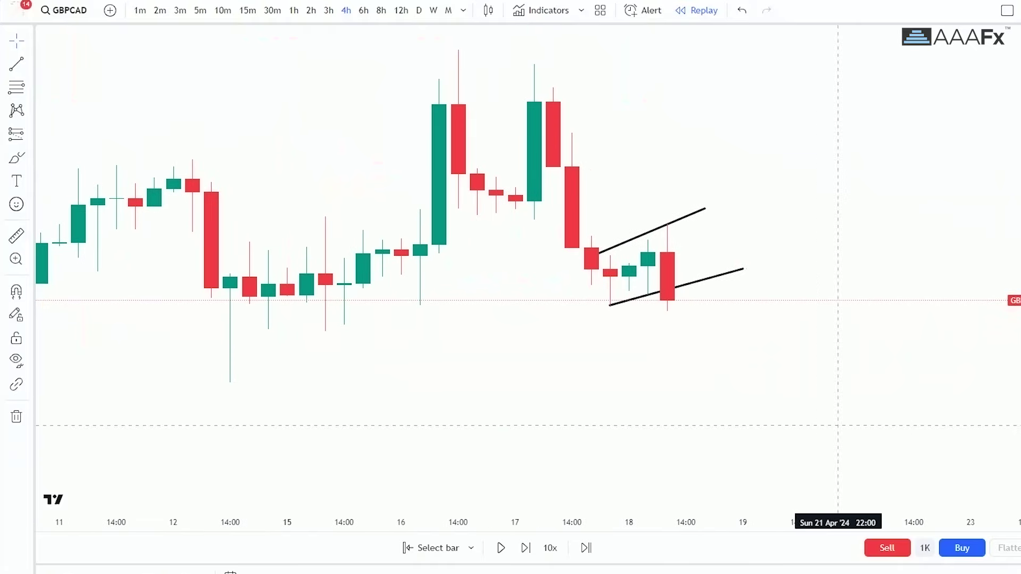
drag(704, 324, 656, 333)
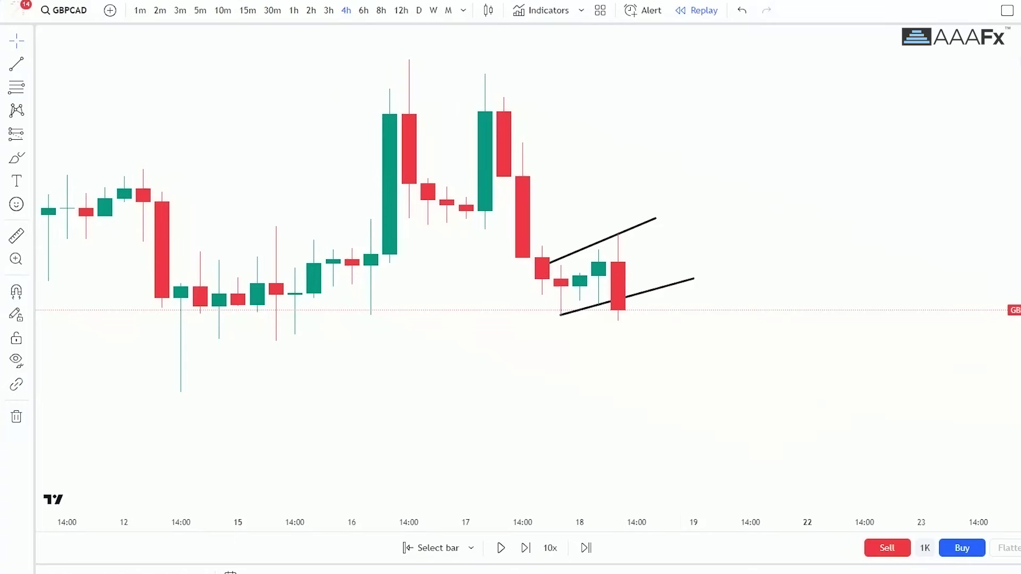
scroll(904, 287, up, 3)
scroll(770, 266, up, 2)
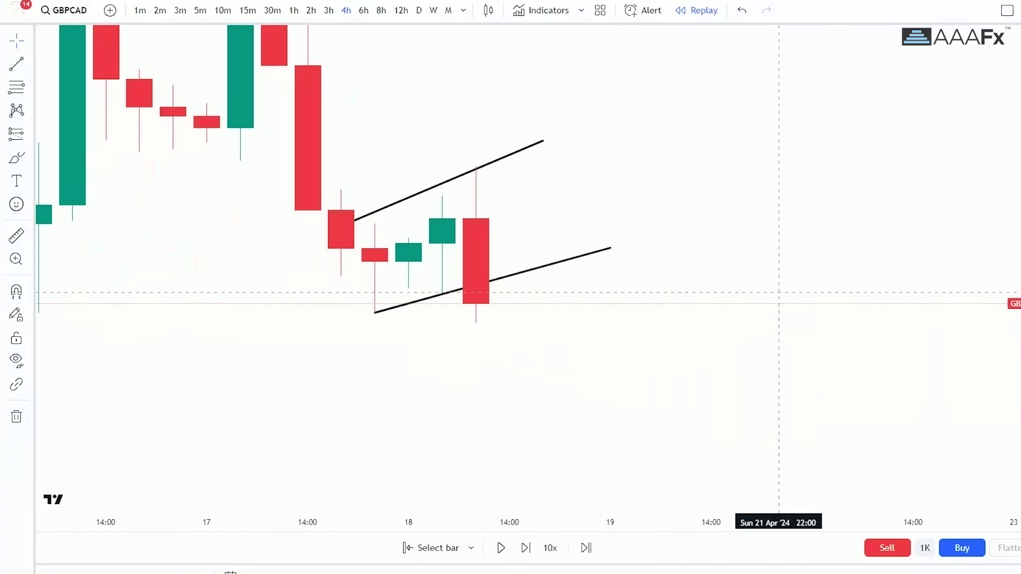
drag(643, 332, 735, 332)
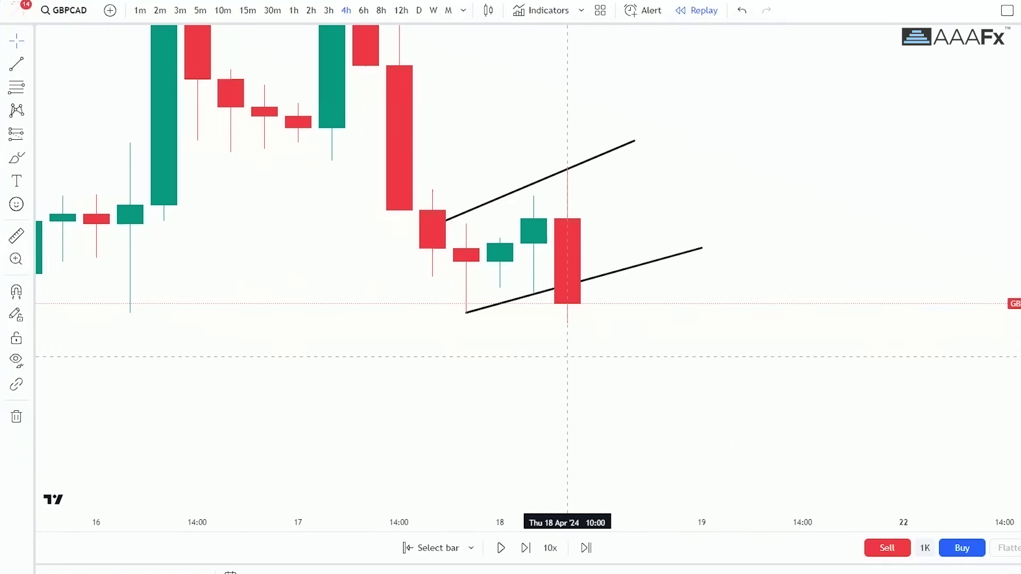
drag(670, 365, 705, 384)
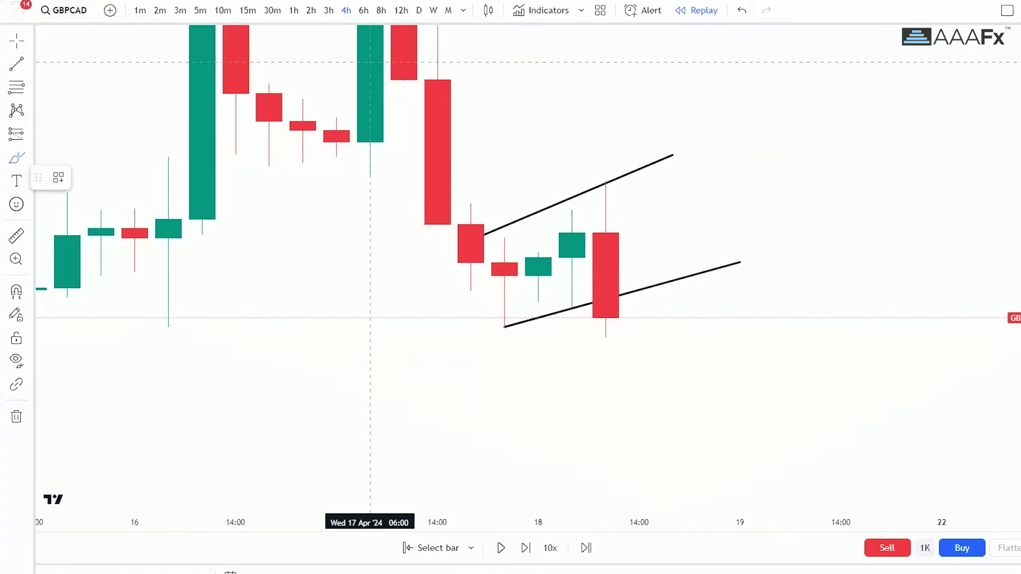
Step: Draw a freehand brush mark near the last 18 April candle, delete it and restore the cross cursor
mouse_move(637, 164)
mouse_down()
mouse_move(572, 176)
mouse_move(538, 282)
mouse_move(666, 136)
mouse_move(638, 119)
mouse_up()
click(201, 178)
click(29, 41)
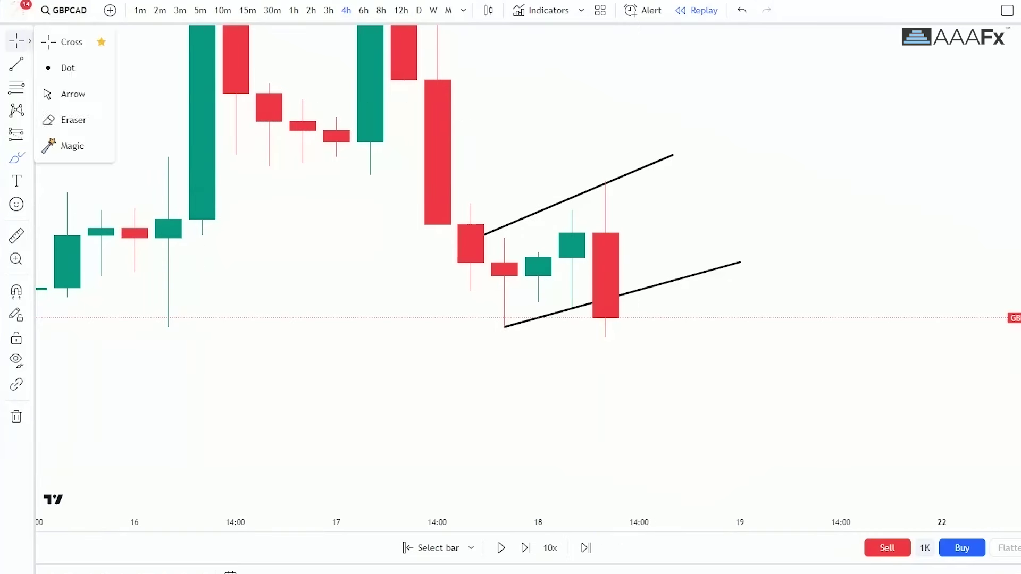
click(59, 41)
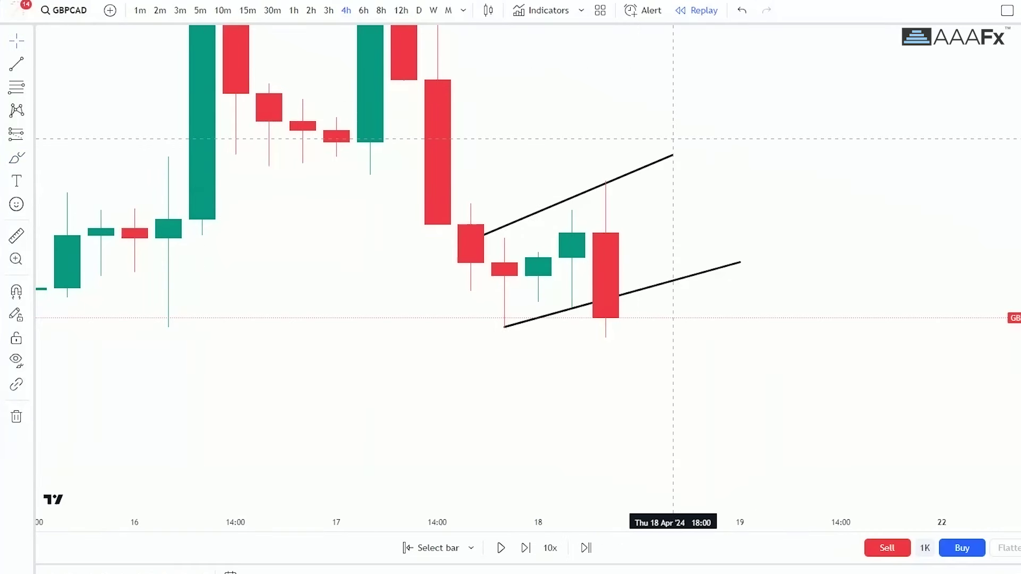
Step: Place a short position at the close of the 18 April 10:00 candle with the stop at that candle's high
drag(774, 386, 774, 369)
scroll(774, 349, down, 3)
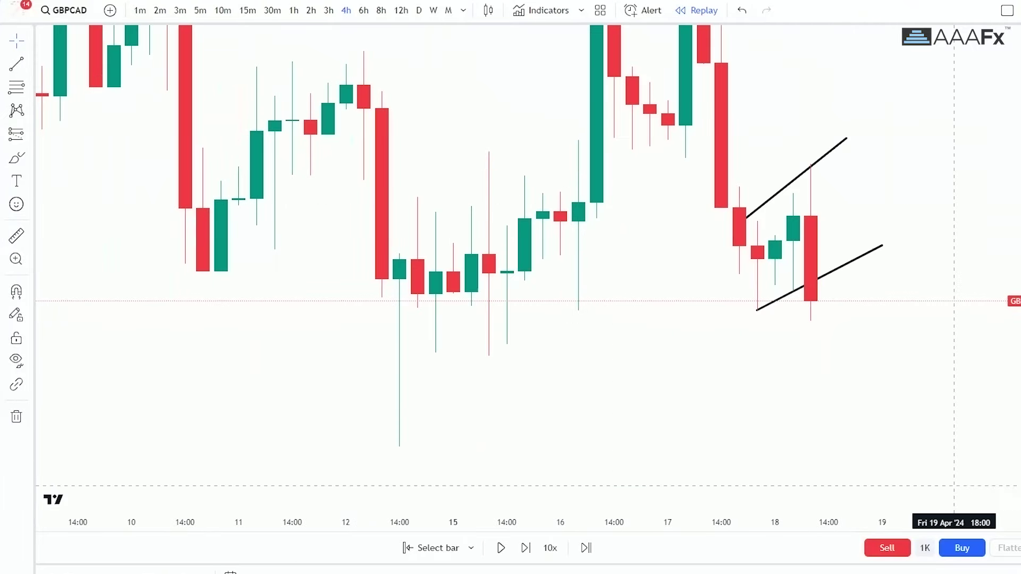
scroll(792, 325, up, 2)
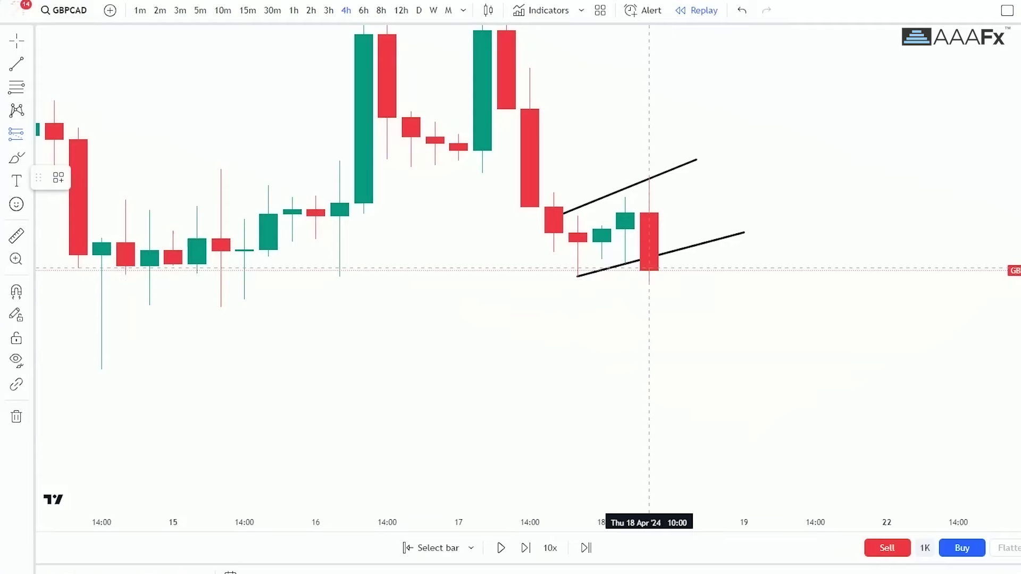
click(625, 271)
drag(625, 193, 624, 178)
click(957, 205)
Step: Extend the short position's target down to about three times the stop distance and widen it to about 22 April
drag(1019, 213, 1020, 345)
drag(887, 347, 843, 328)
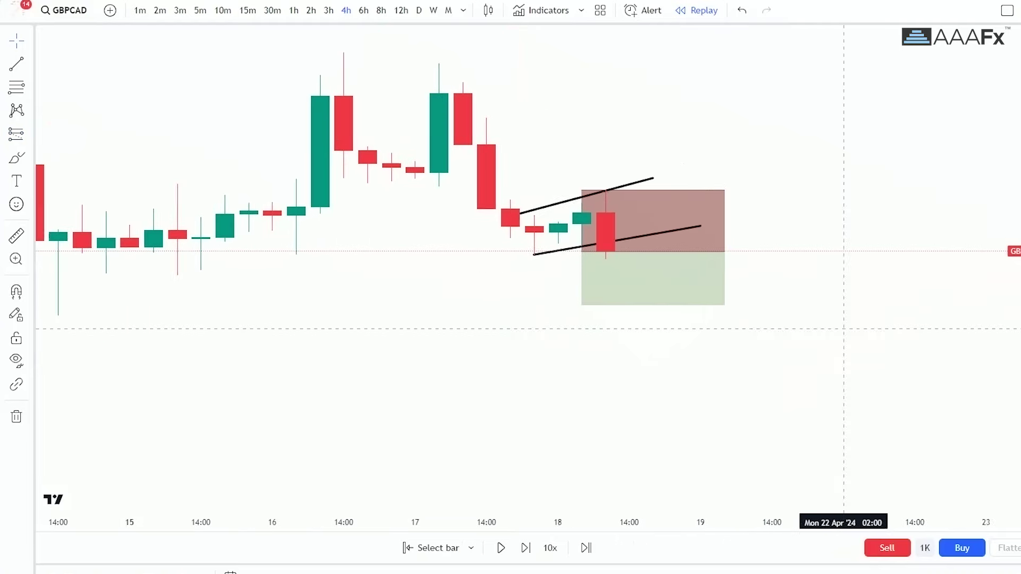
click(515, 269)
drag(516, 269, 516, 405)
drag(658, 218, 777, 217)
drag(850, 241, 862, 181)
Step: Play the bar replay forward to 22 April and delete the short position from the chart
click(500, 548)
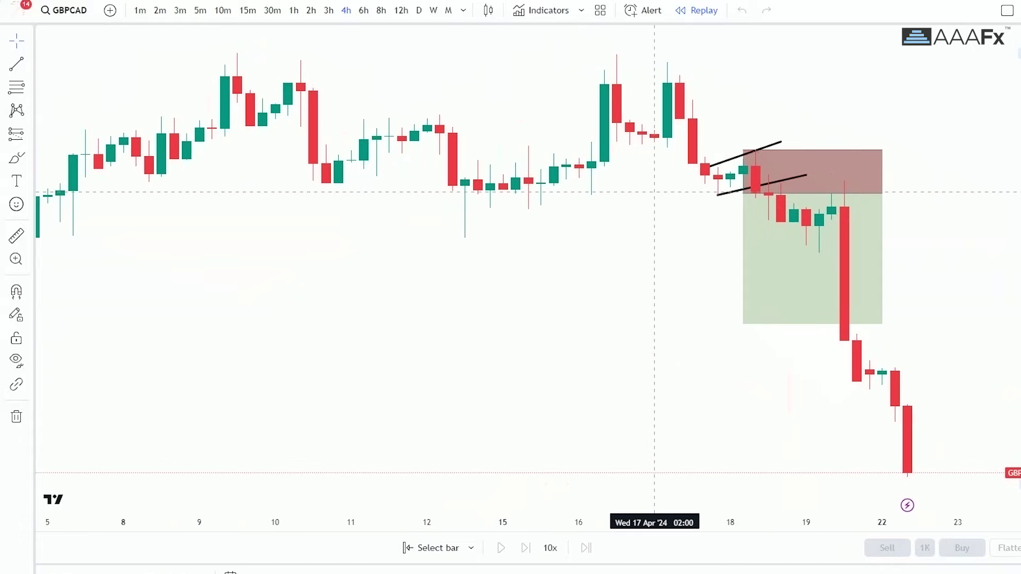
drag(754, 424, 682, 410)
click(796, 205)
click(206, 178)
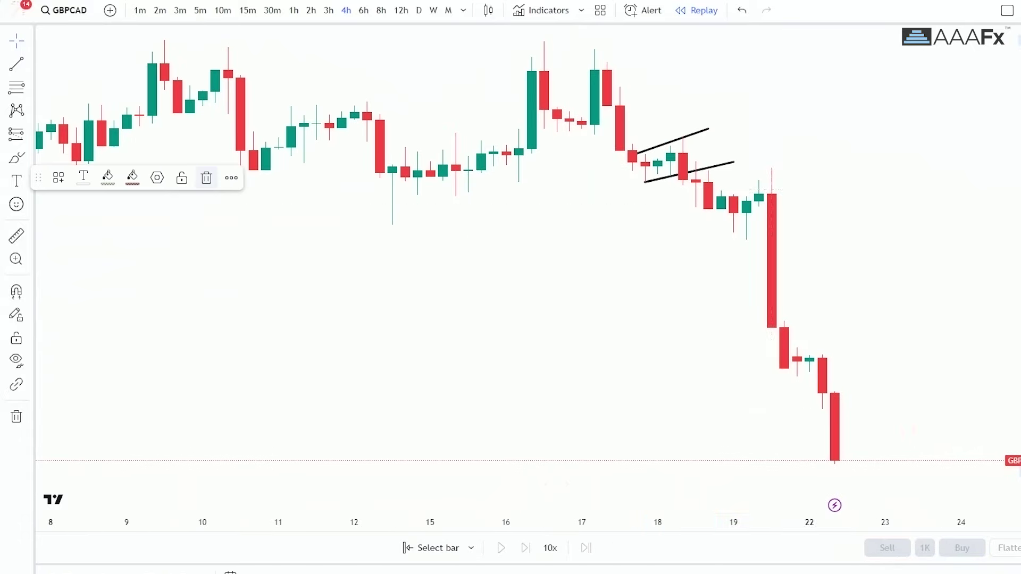
Step: Draw a green arrow pointing down at the small red Sun 21 Apr '24 22:00 candle
drag(809, 228, 713, 269)
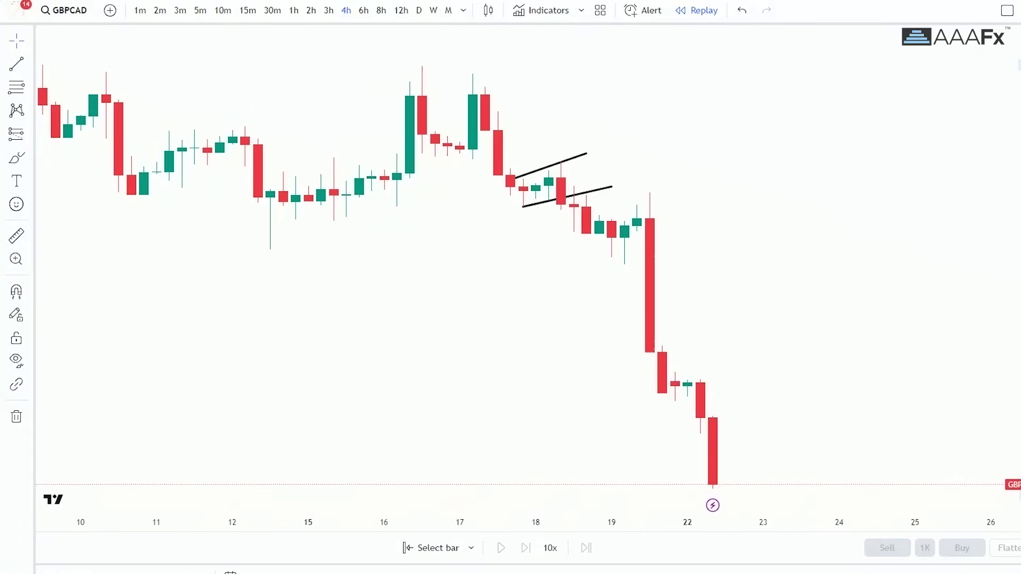
scroll(709, 170, up, 5)
scroll(709, 170, up, 2)
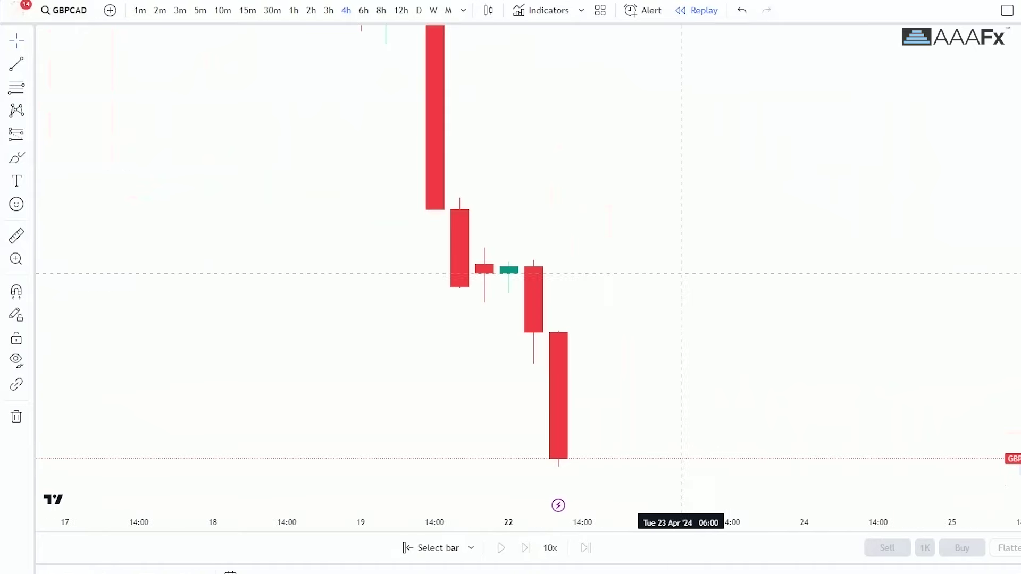
drag(534, 184, 482, 266)
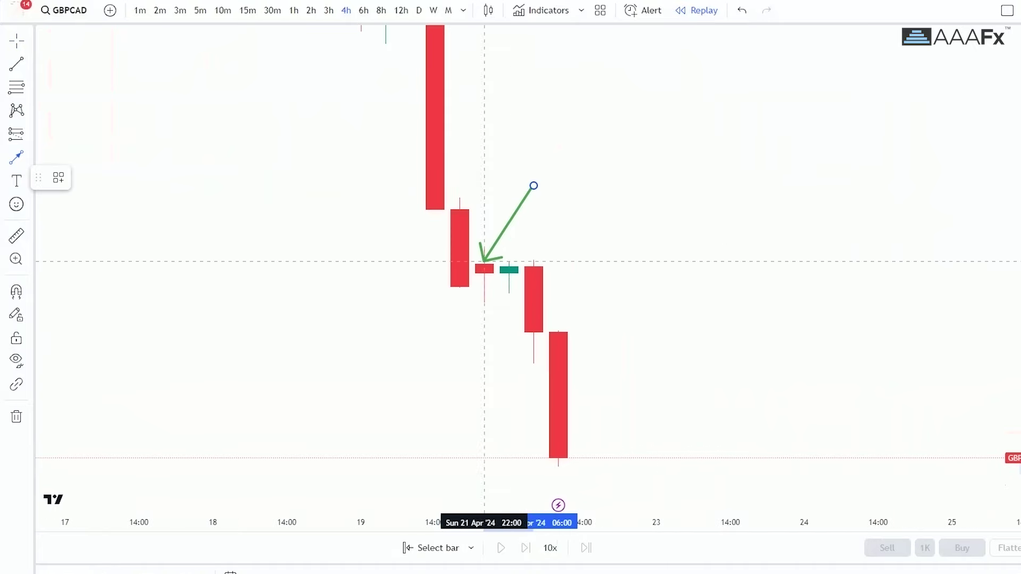
Step: Cut the replay back so the 22 April 06:00 candle is the last one, and delete the green arrow
drag(853, 193, 989, 180)
scroll(989, 180, up, 2)
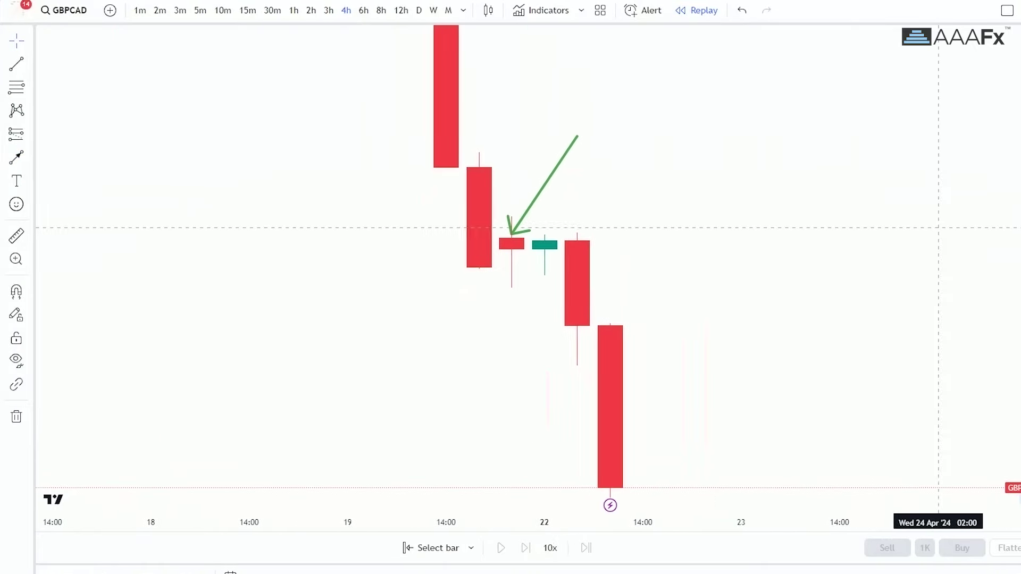
click(609, 441)
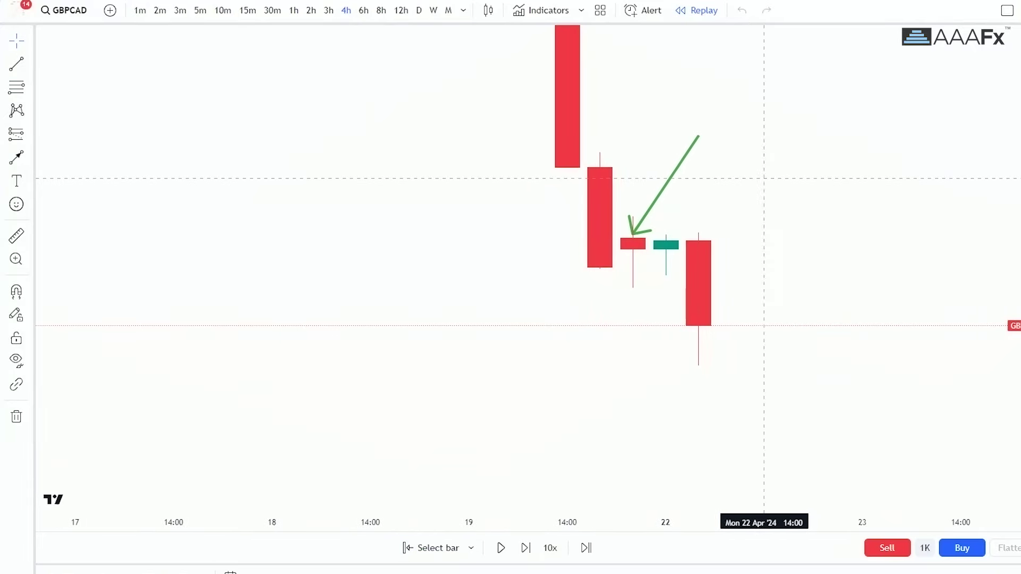
click(698, 137)
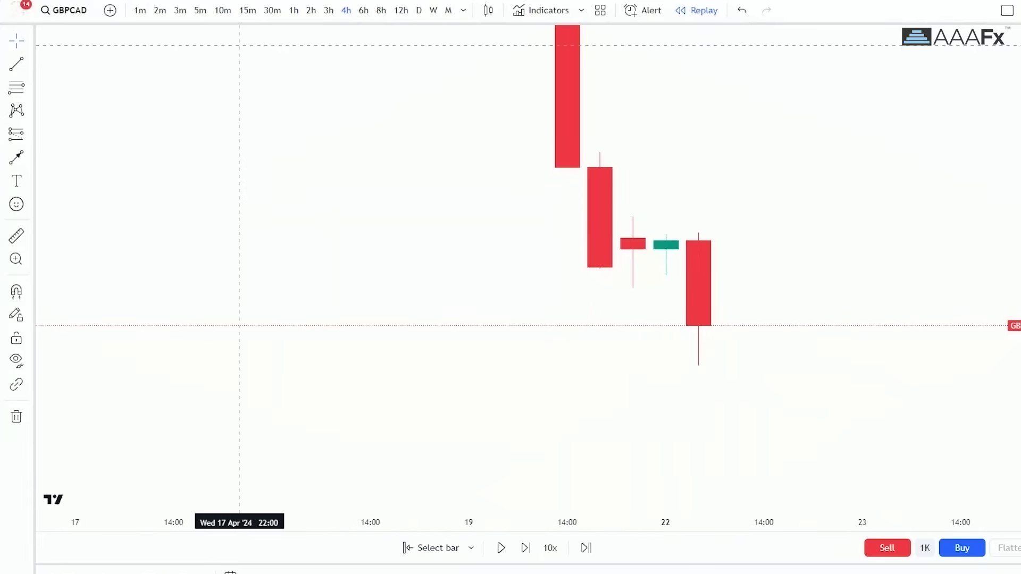
Step: Switch the chart to the 15-minute timeframe and frame the candles from 19 to 22 April
click(248, 11)
scroll(895, 393, down, 10)
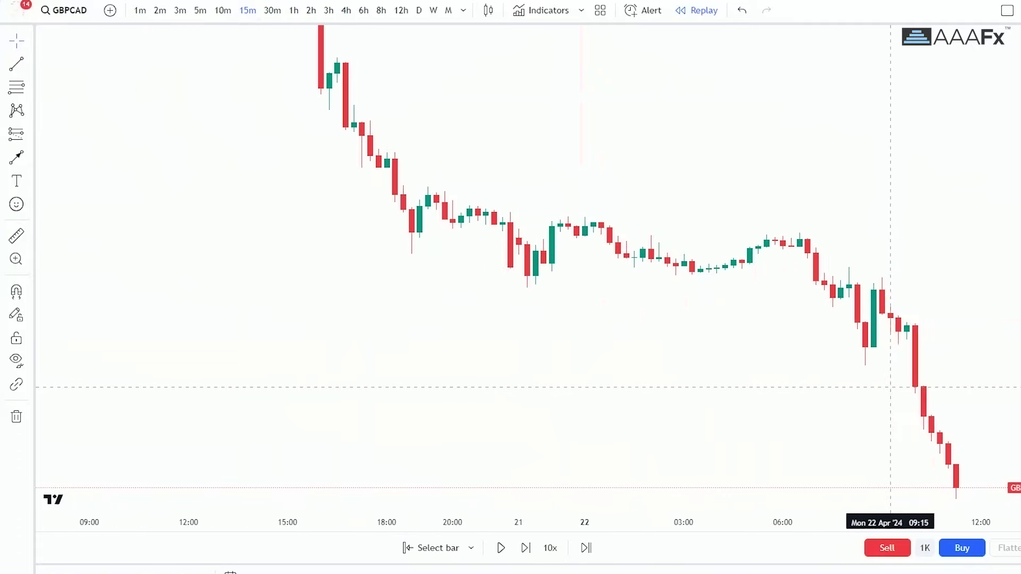
Step: Draw two converging trend lines along the lows and highs of the 21–22 April consolidation, starting the lower one at the 21 April 22:15 low
scroll(952, 285, up, 5)
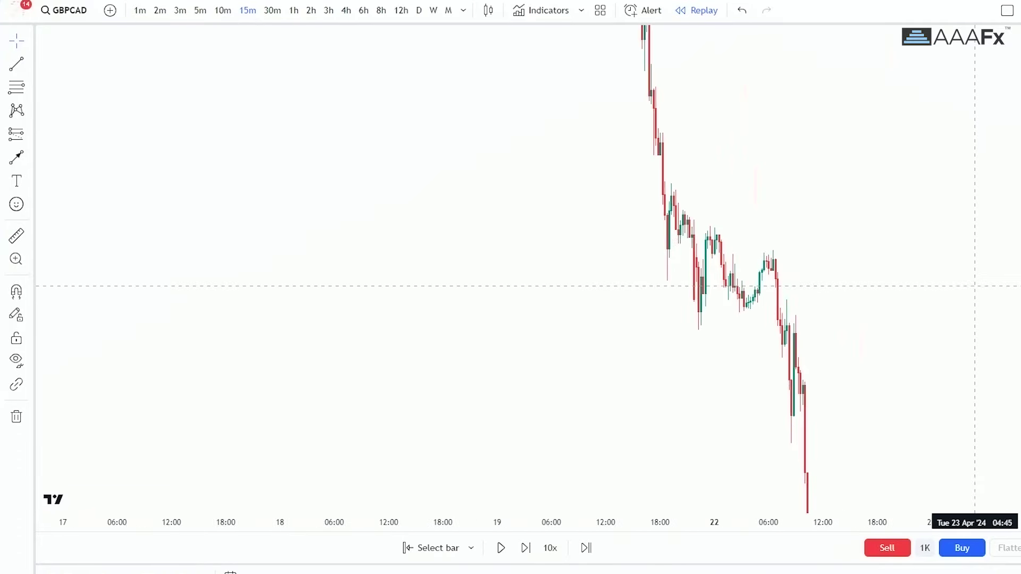
click(432, 330)
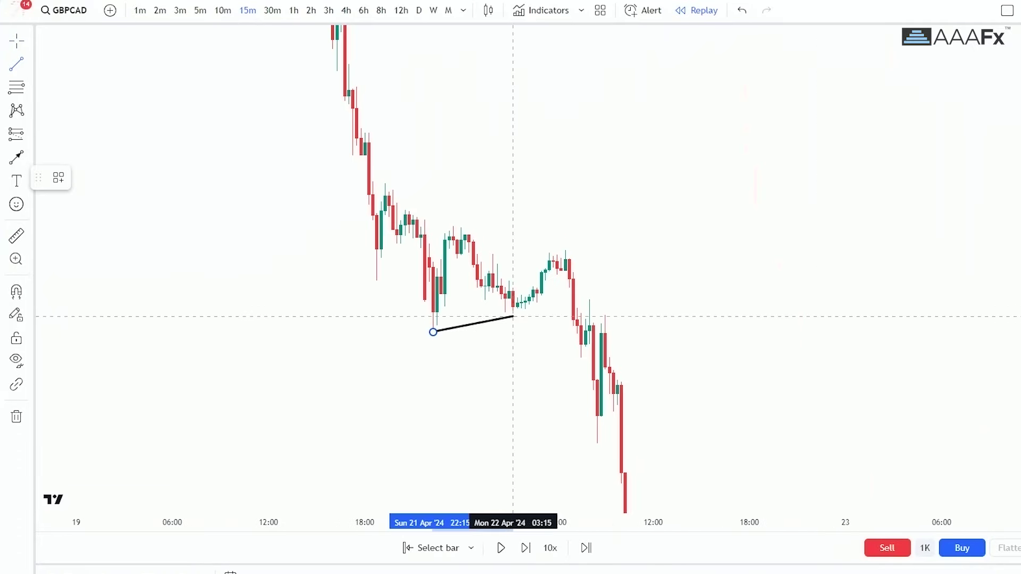
click(625, 285)
click(16, 63)
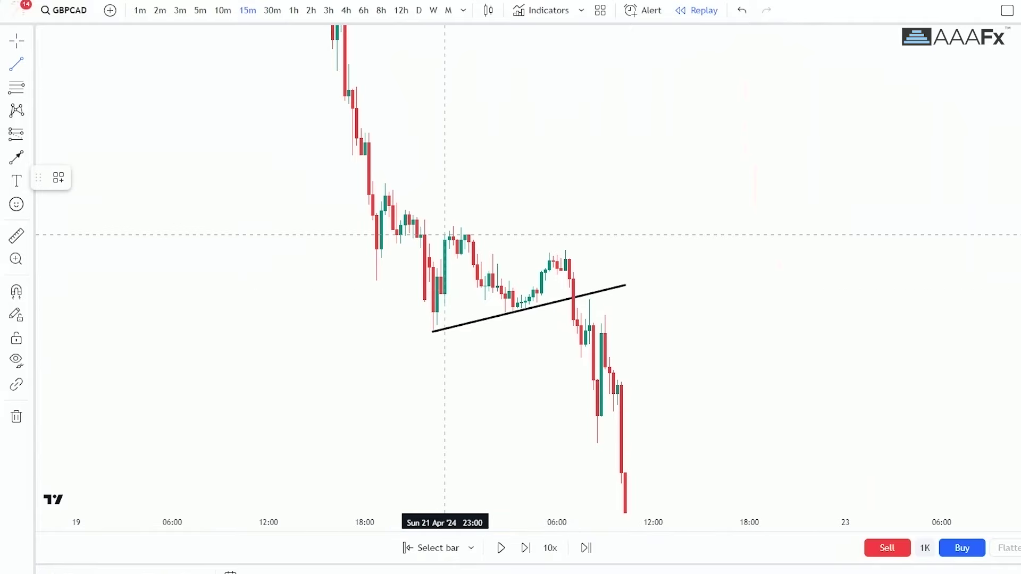
click(449, 222)
click(622, 264)
Step: Switch the chart to the 4-hour timeframe and frame the candles around the 22 April triangle
scroll(816, 223, down, 6)
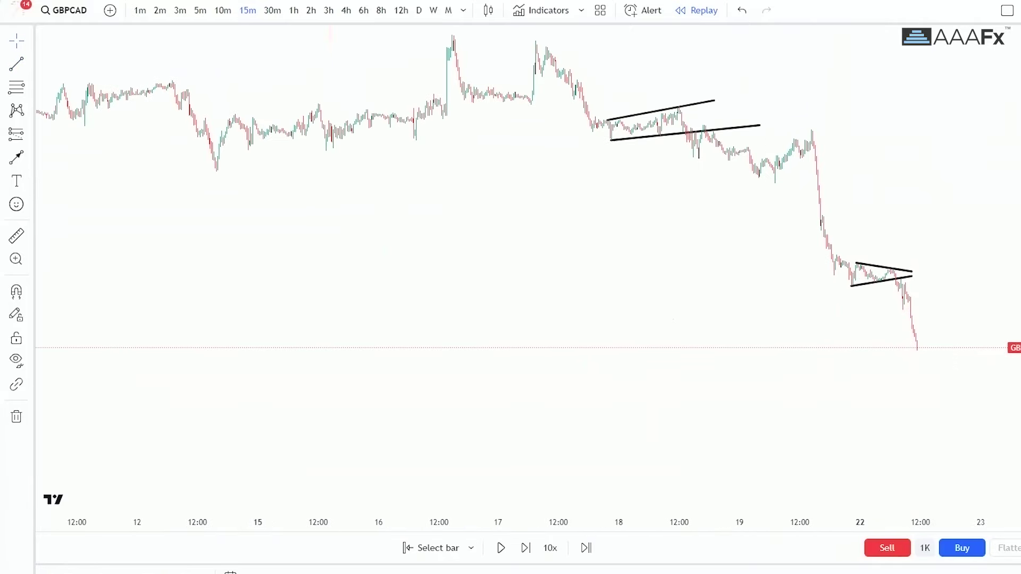
scroll(946, 293, up, 8)
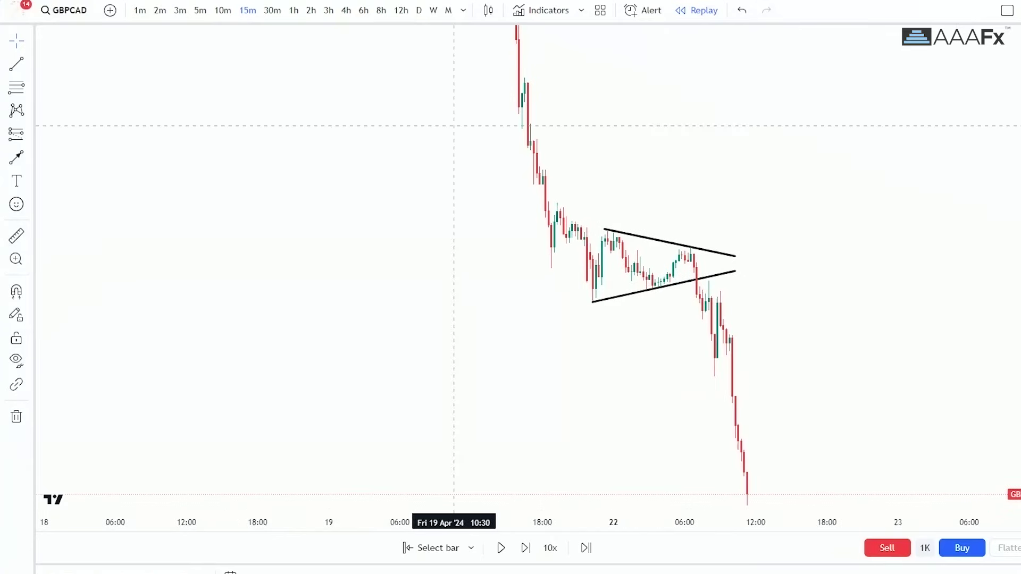
click(347, 11)
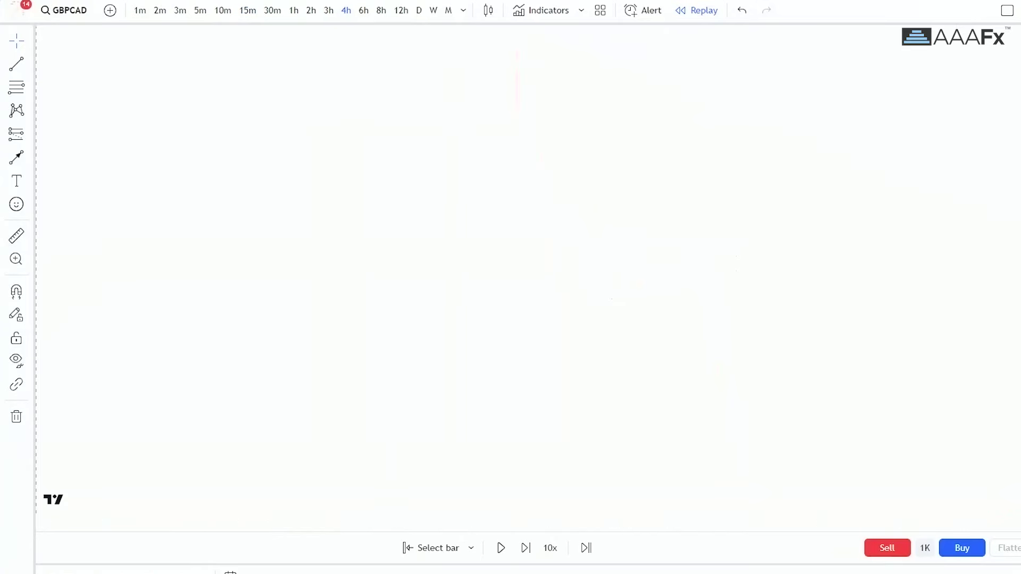
scroll(806, 329, up, 4)
scroll(806, 329, up, 4)
drag(481, 234, 821, 164)
scroll(821, 164, up, 4)
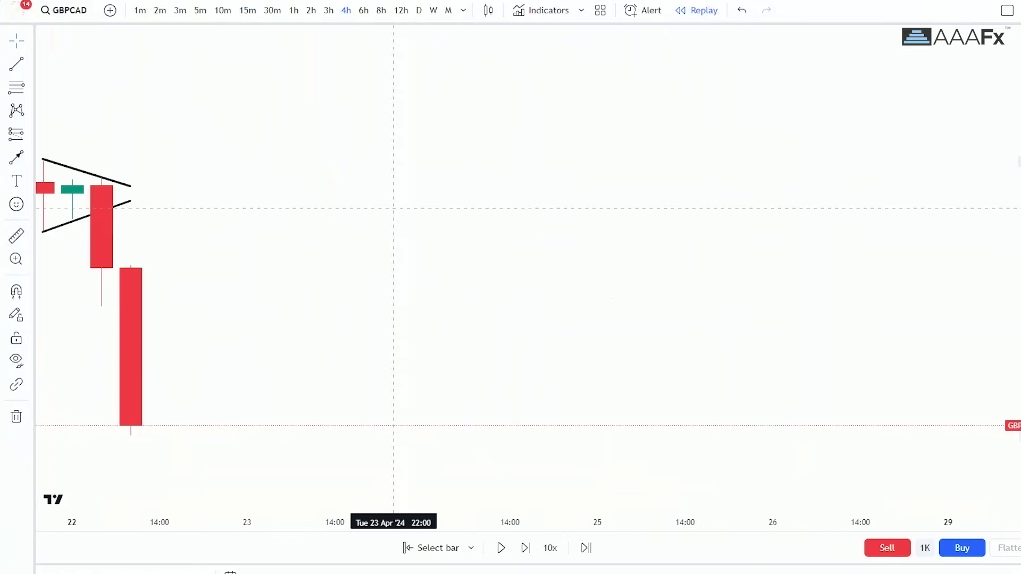
drag(394, 252, 930, 209)
scroll(930, 210, up, 3)
drag(774, 254, 898, 323)
drag(782, 190, 913, 250)
scroll(991, 234, up, 3)
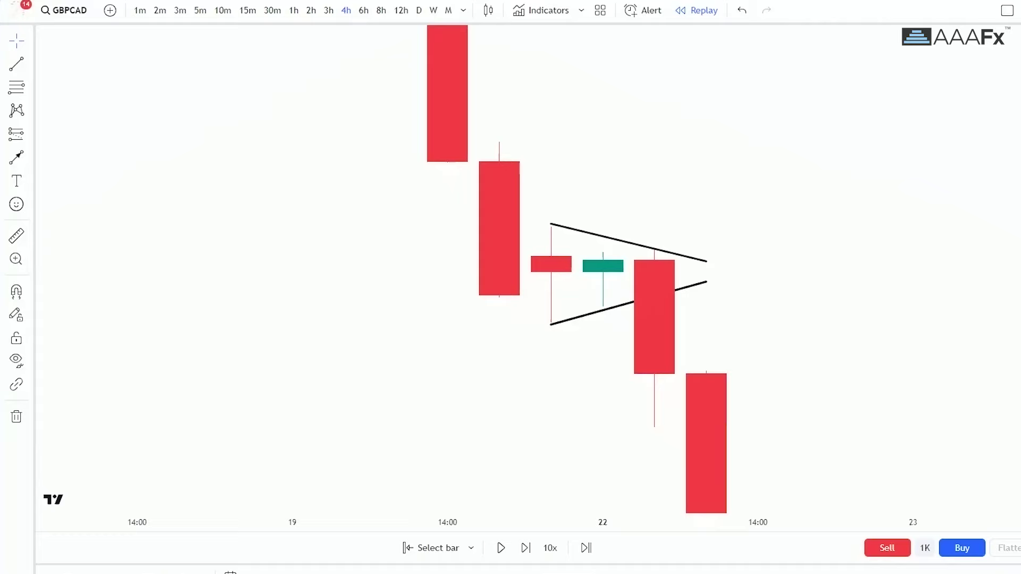
Step: Mark the large red 22 April 06:00 candle with a brush stroke and delete the stroke
click(16, 157)
mouse_move(654, 213)
mouse_down()
mouse_move(603, 218)
mouse_move(551, 260)
mouse_move(551, 279)
mouse_move(659, 388)
mouse_move(656, 188)
mouse_up()
click(201, 178)
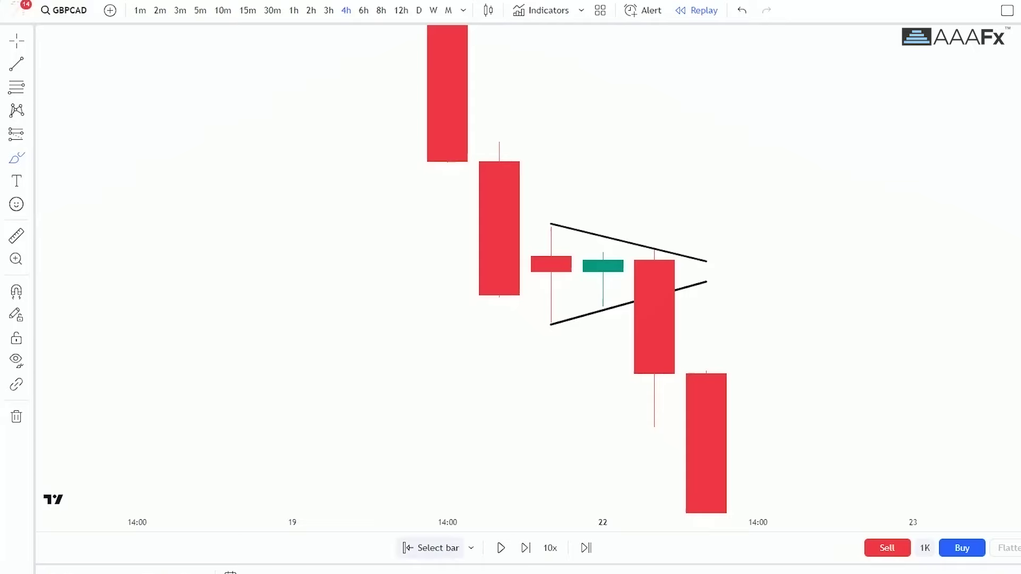
Step: Cut the replay back so the red 22 April 06:00 4-hour candle is the last one, and recentre the triangle
click(706, 481)
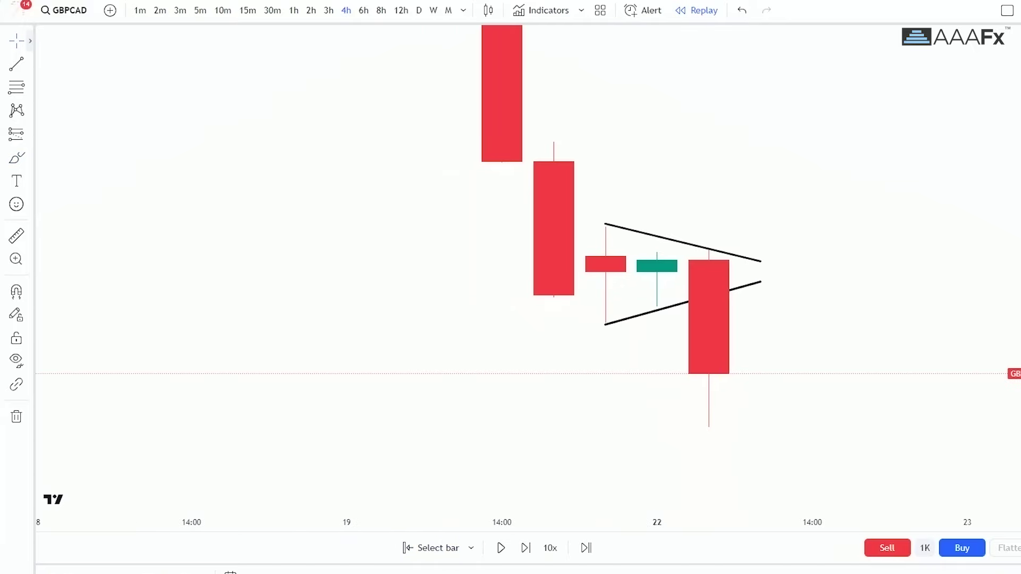
drag(706, 468, 538, 468)
click(30, 41)
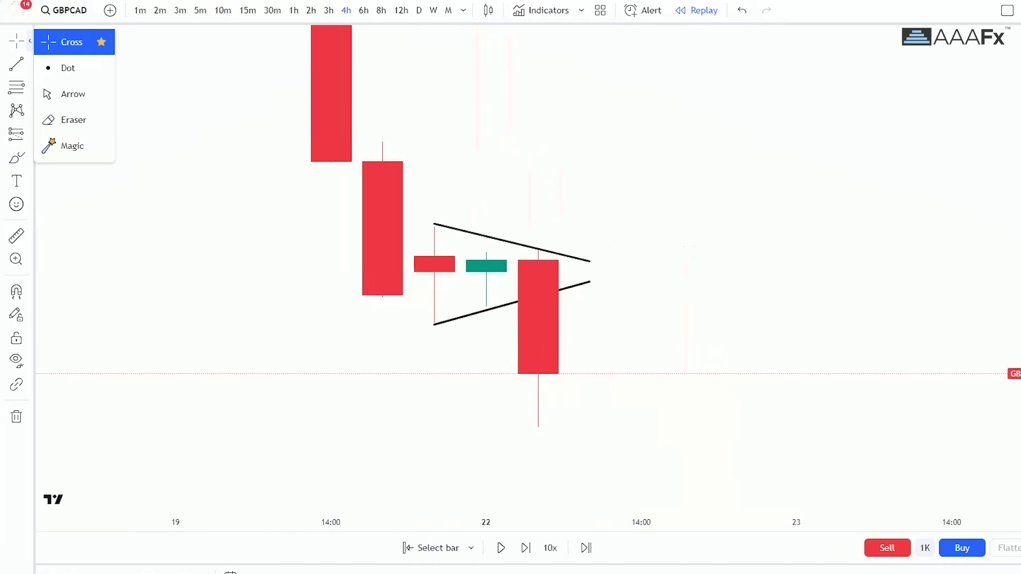
drag(588, 120, 546, 123)
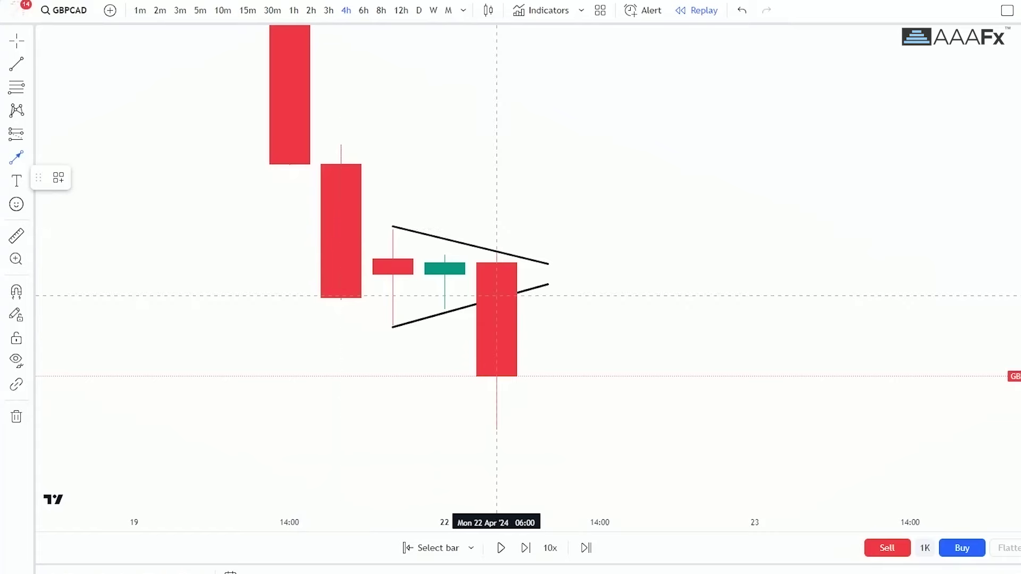
Step: Draw a green arrow from 22 April 18:00 pointing at the body of the 06:00 breakout candle
scroll(505, 289, down, 2)
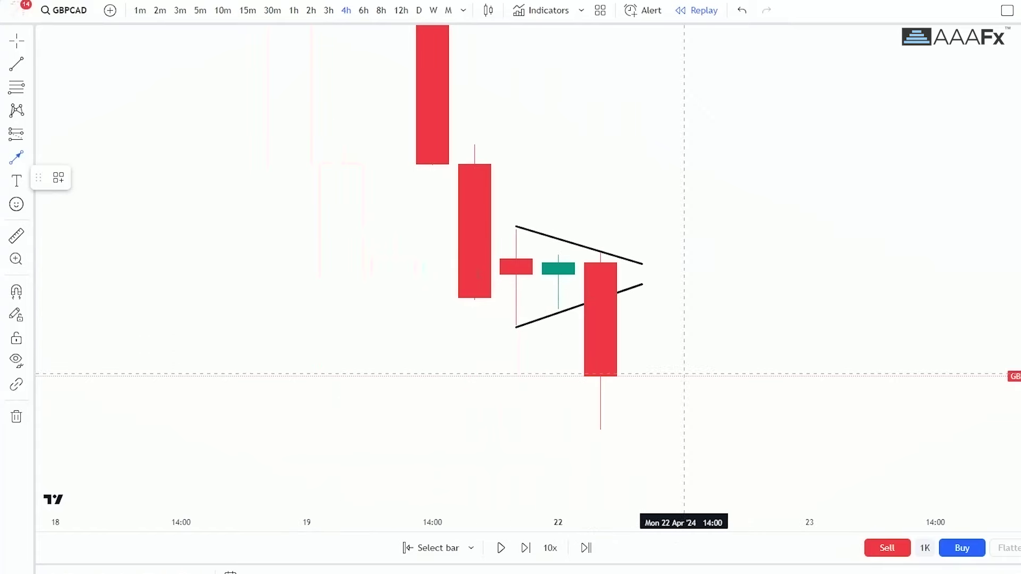
click(725, 342)
click(600, 310)
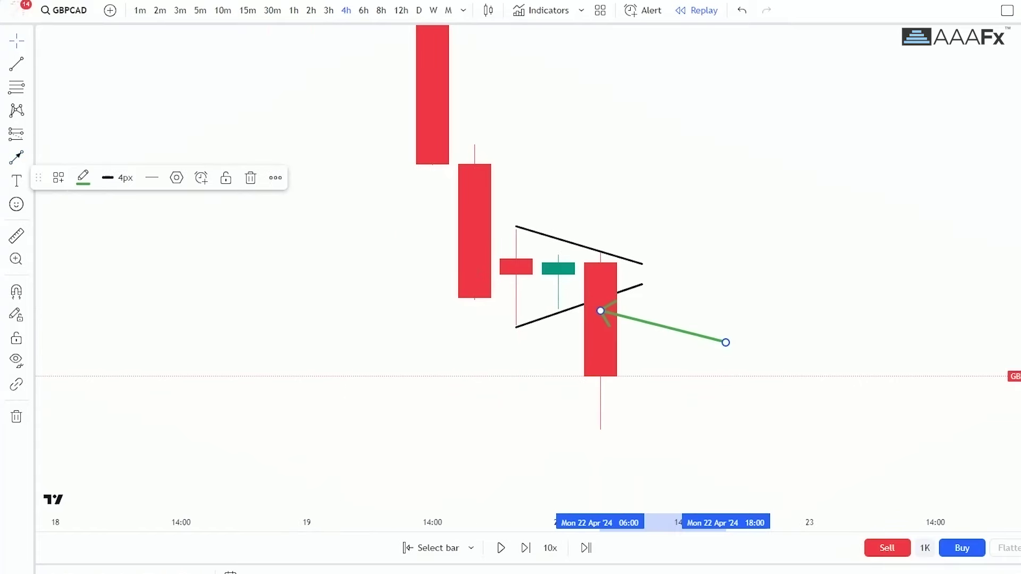
Step: Draw a thin black rectangle across the breakout candle from 21 April 22:00 to 22 April 14:00, and delete it along with the green arrow
key(alt+shift+r)
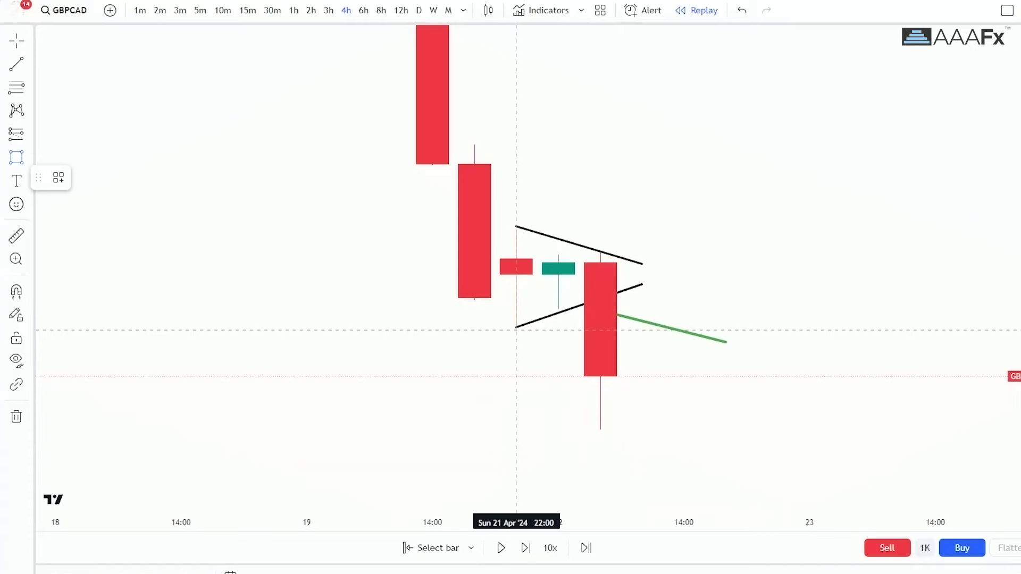
drag(515, 311, 683, 303)
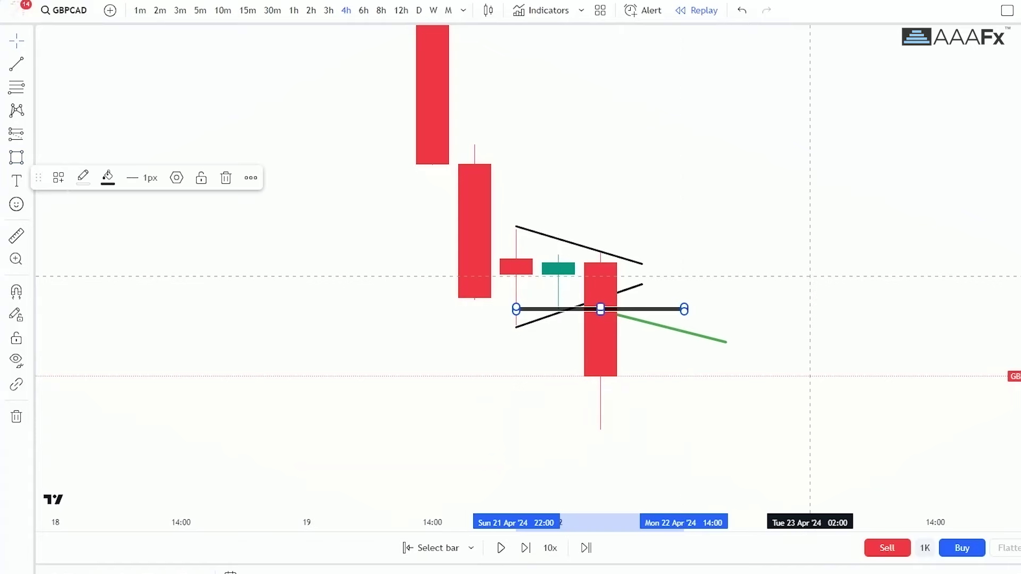
click(225, 177)
click(641, 318)
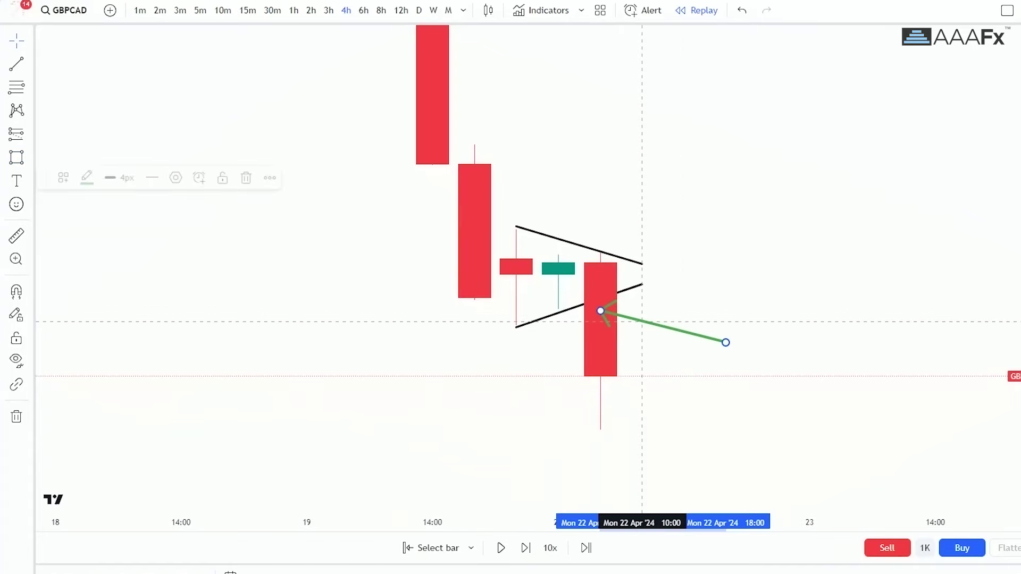
click(250, 177)
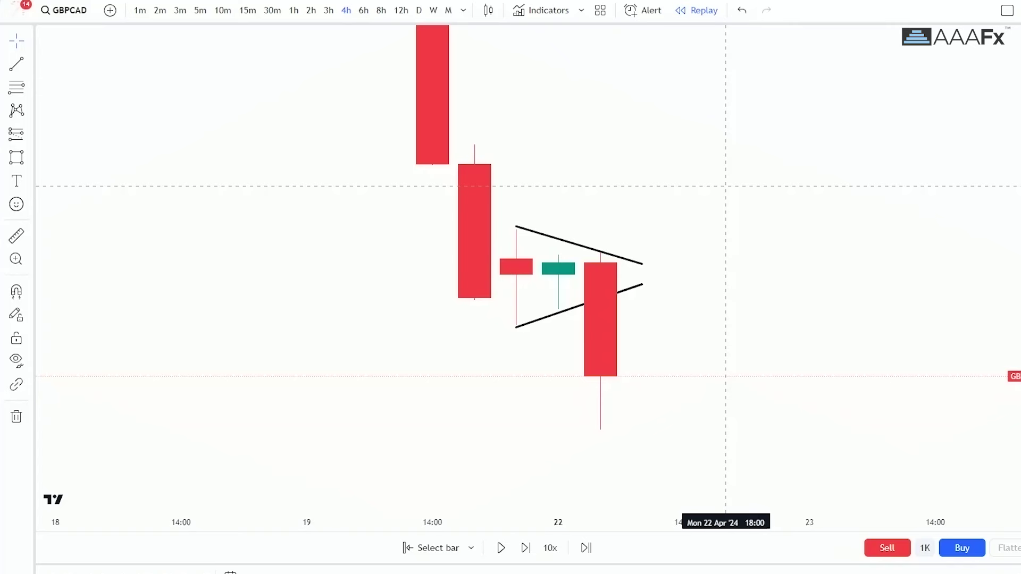
Step: Examine the 4-hour candles inside and after the rising channel around 18 April
scroll(725, 186, down, 5)
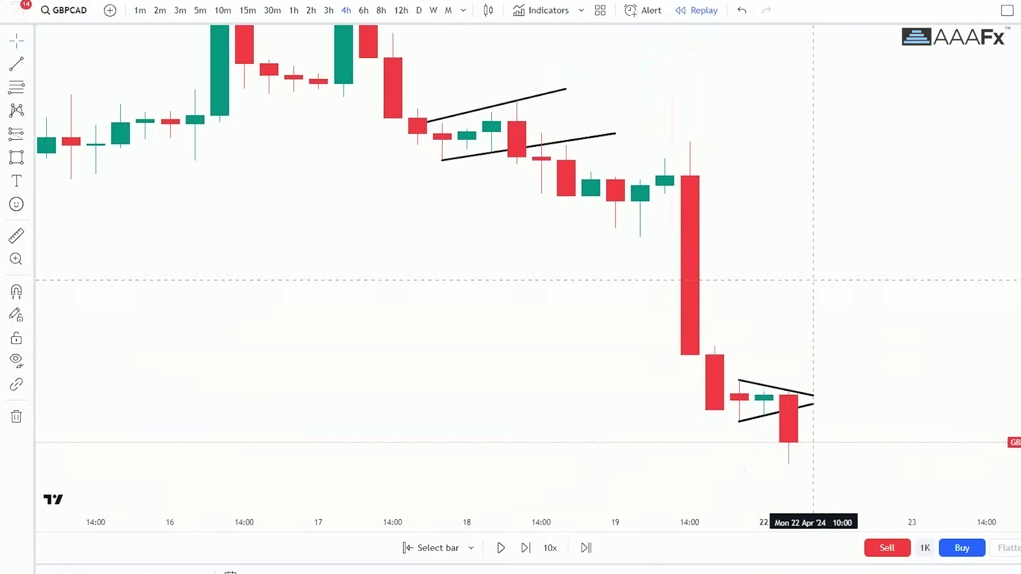
drag(813, 280, 822, 324)
drag(722, 145, 770, 179)
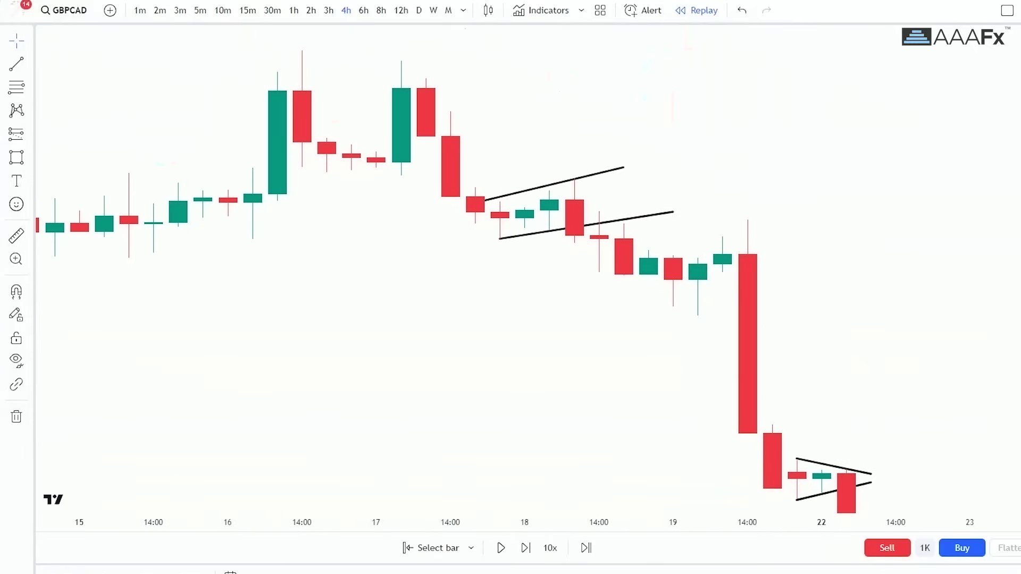
drag(1019, 255, 1019, 173)
drag(846, 208, 902, 305)
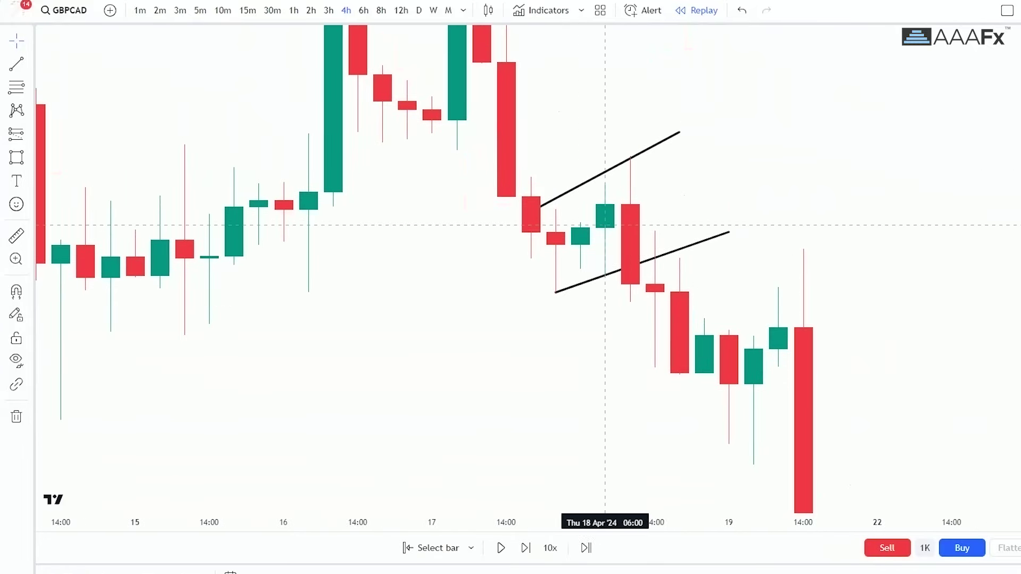
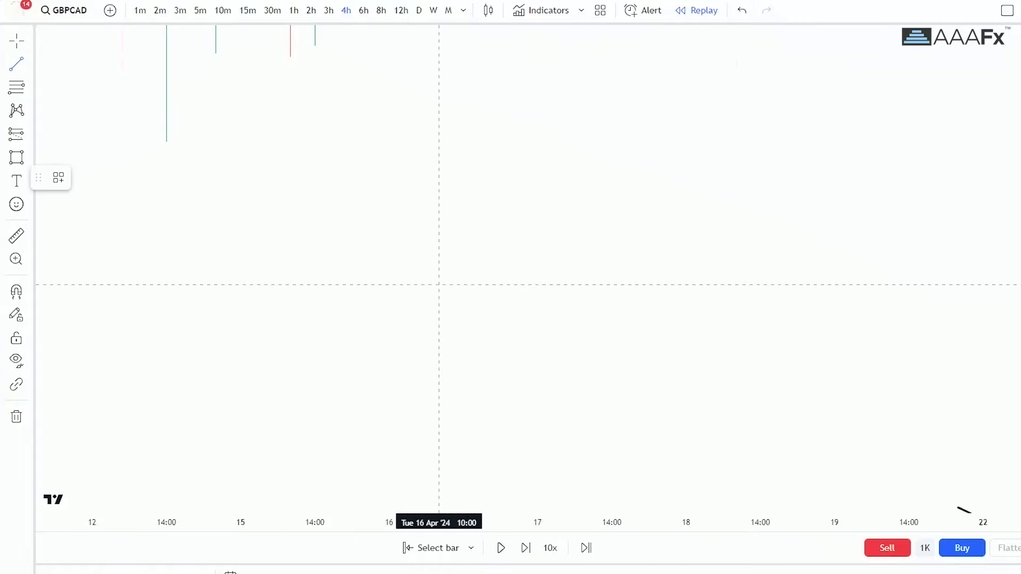
Step: Draw a rising channel of two near-parallel trend lines in the empty area below the candles, from about 16 to 18 April
click(761, 207)
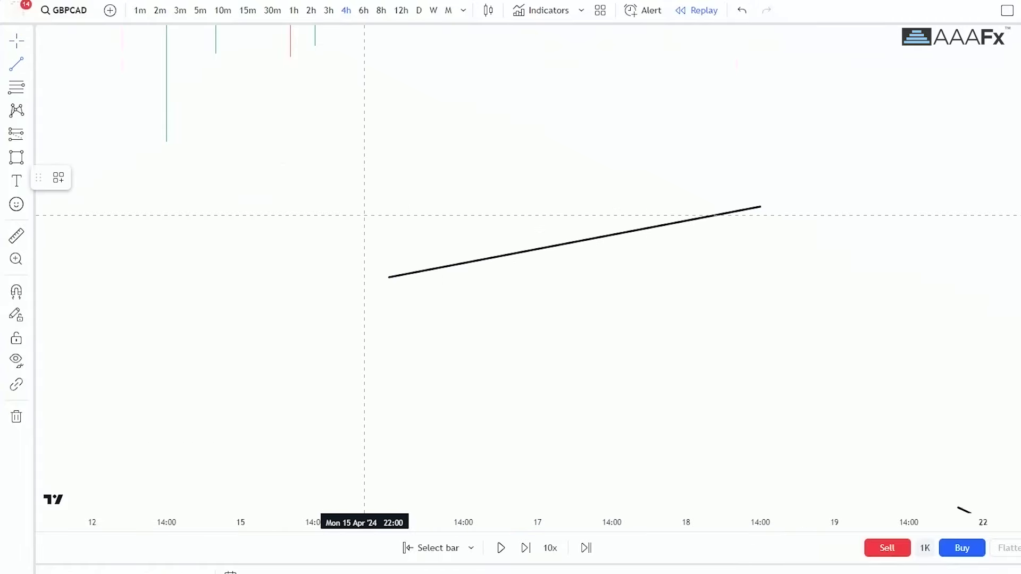
click(364, 210)
click(636, 150)
drag(834, 117, 898, 199)
Step: Sketch a path falling from 15 April into the drawn channel, zigzagging between its lines and breaking below to end at 17 April 10:00
click(598, 572)
click(305, 145)
click(452, 360)
click(478, 282)
click(503, 353)
click(527, 265)
click(576, 341)
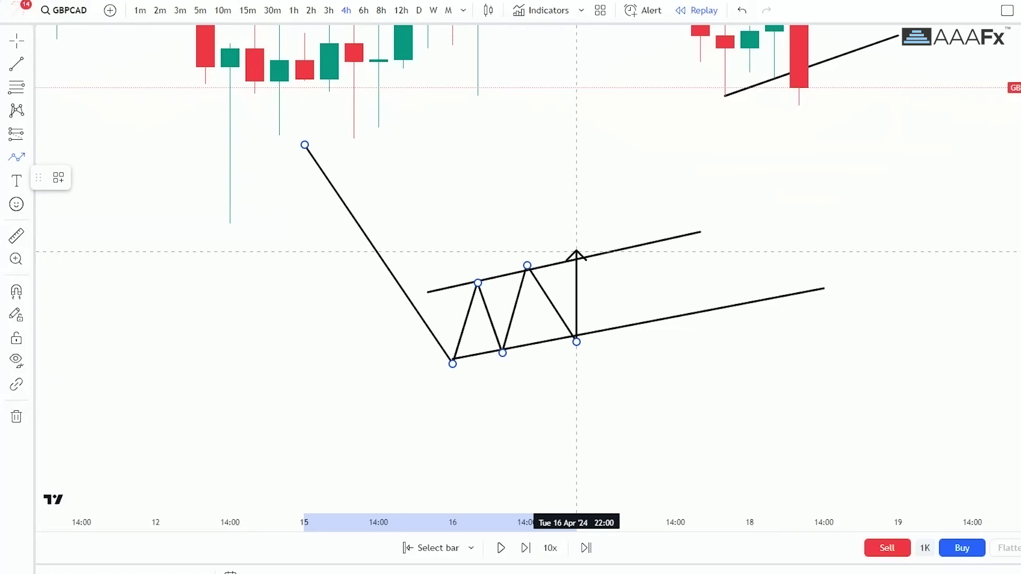
click(577, 250)
click(651, 397)
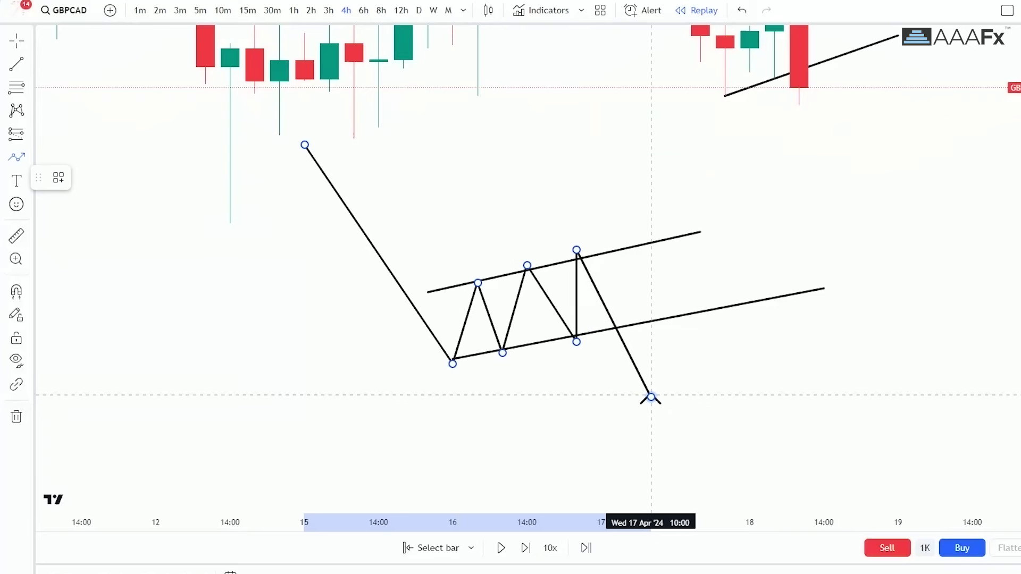
click(651, 107)
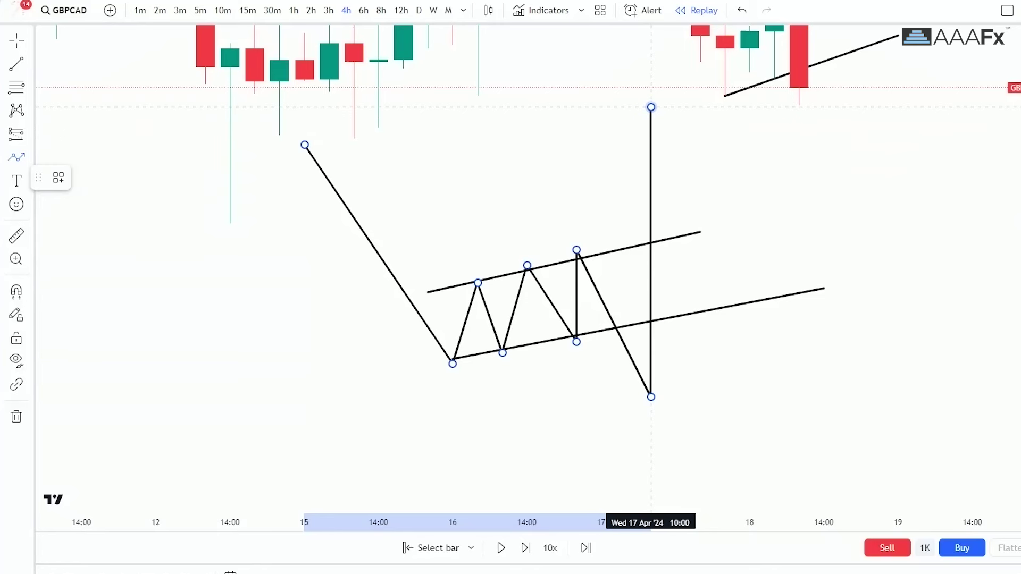
click(650, 108)
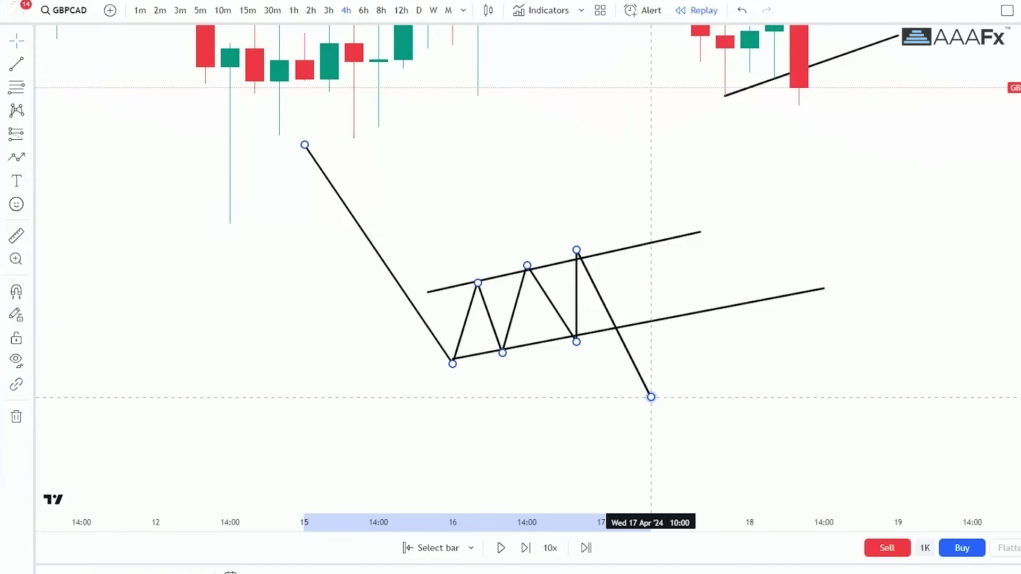
click(651, 397)
click(750, 372)
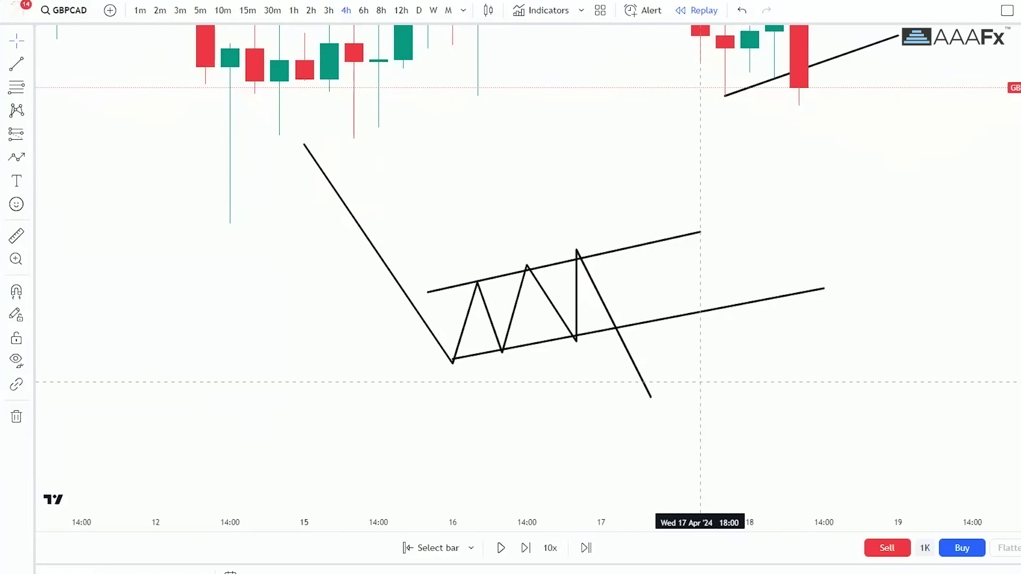
Step: Draw a green arrow from the path's final low up through the sketched channel to 17 April 18:00
click(651, 397)
click(519, 573)
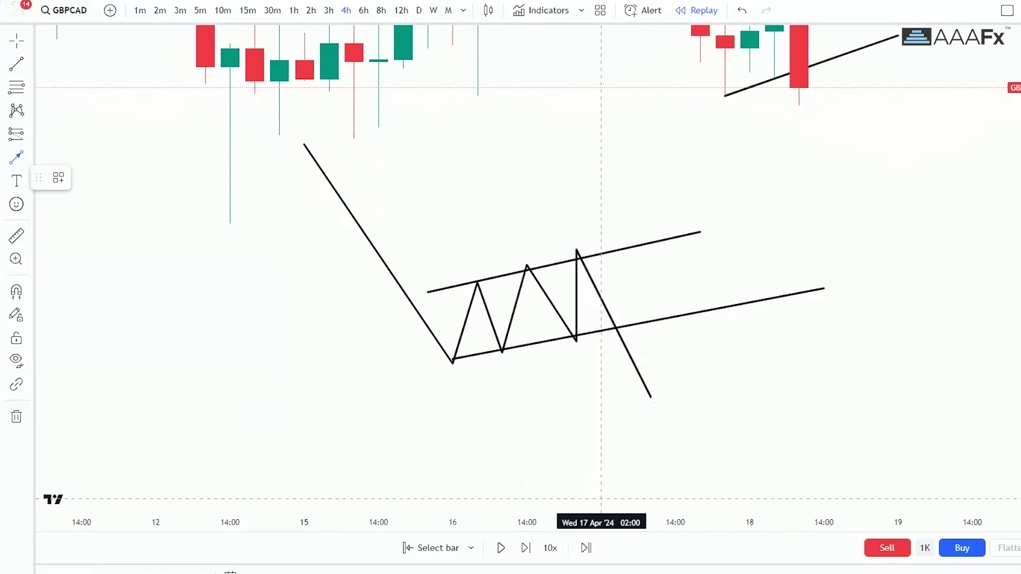
click(651, 397)
click(700, 131)
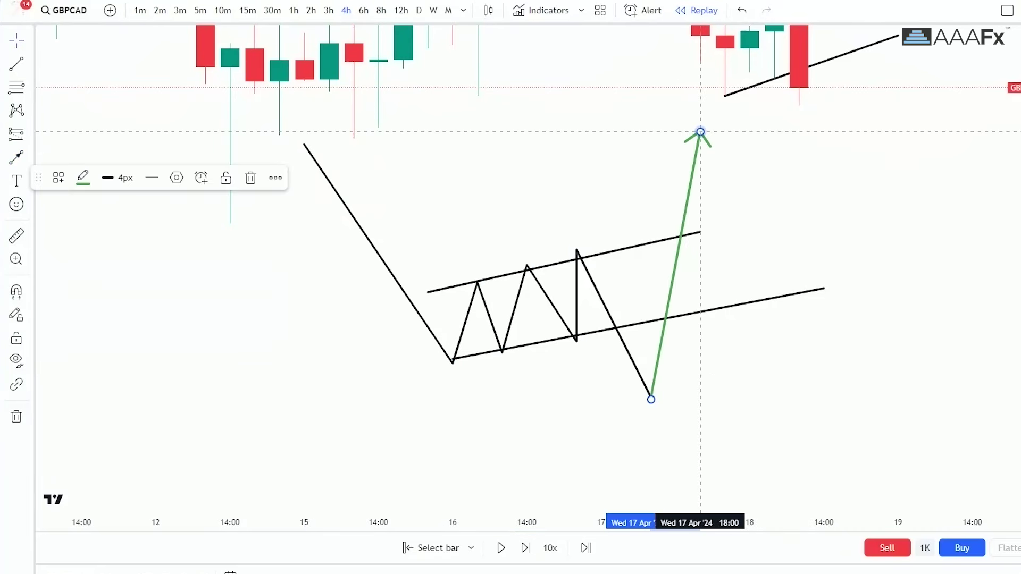
Step: Return to the 18 April candles and delete the green arrow from the channel sketch
drag(627, 102, 544, 245)
drag(745, 410, 713, 352)
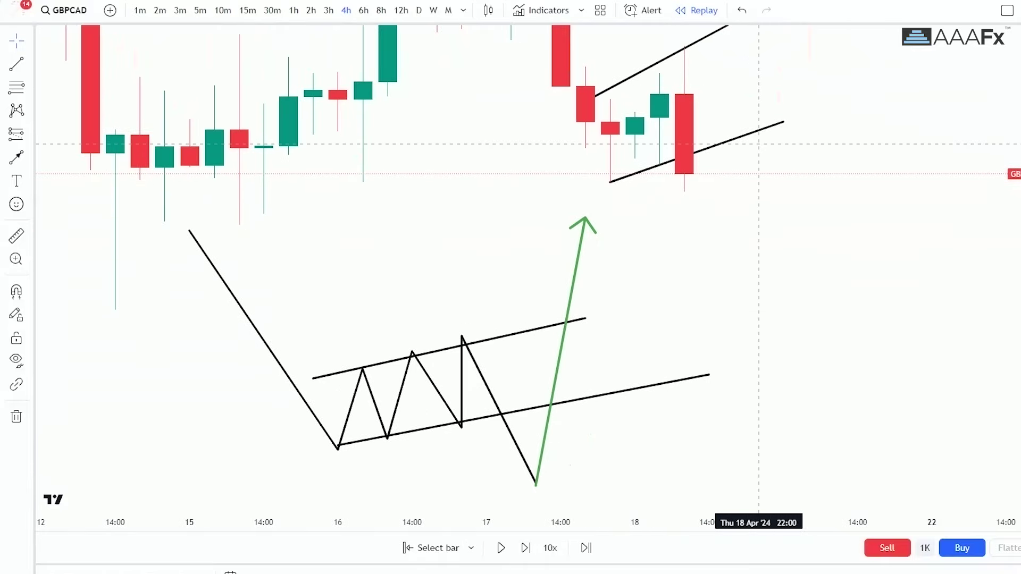
drag(759, 274, 868, 400)
scroll(856, 399, up, 7)
click(365, 344)
click(251, 177)
Step: Circle the 18 April 06:00 and 10:00 candles with the brush, deleting the first stroke and redrawing it as a larger loop
drag(461, 135, 588, 186)
drag(1019, 431, 1019, 351)
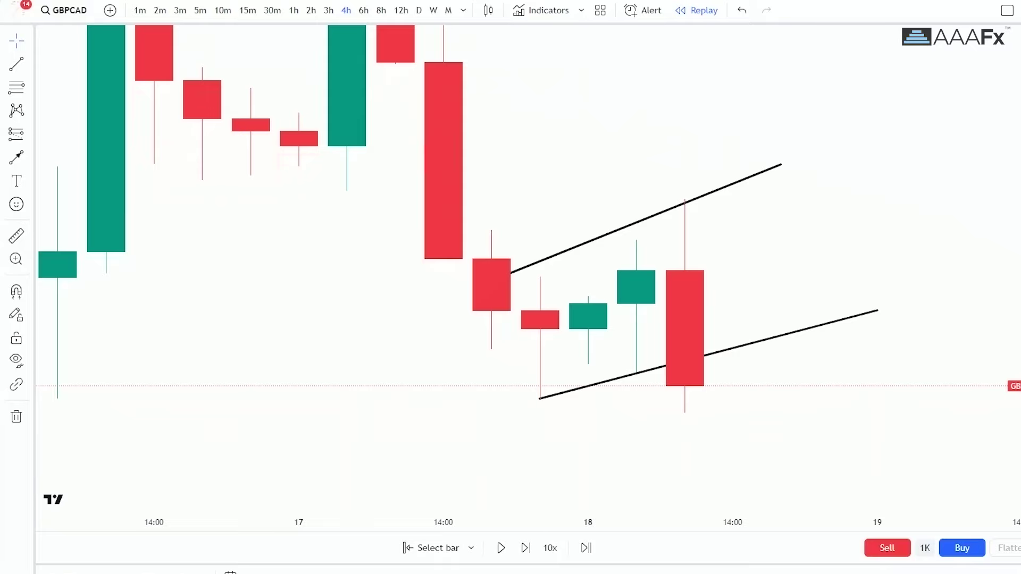
drag(878, 244, 868, 205)
scroll(749, 428, up, 3)
drag(748, 428, 807, 403)
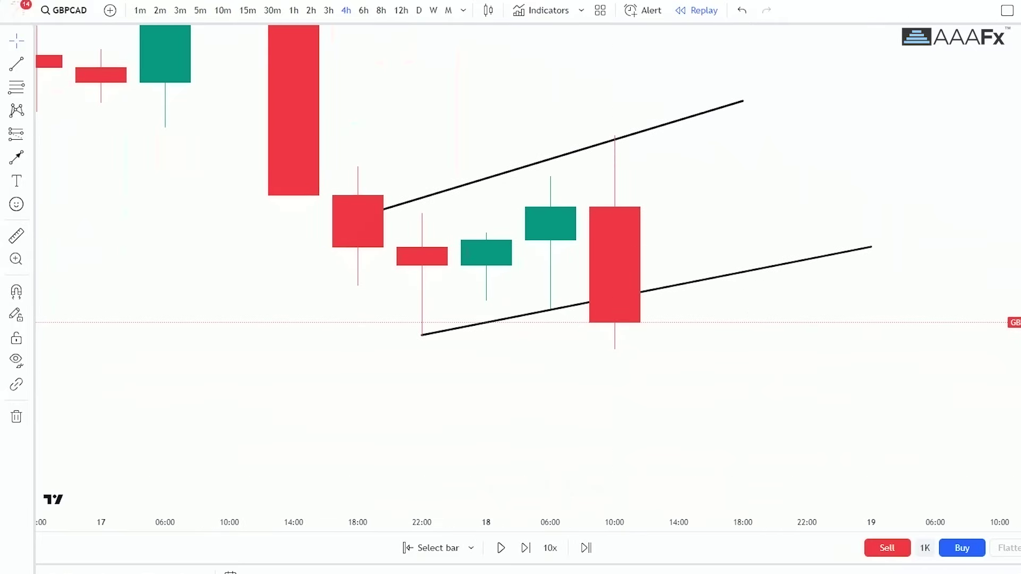
mouse_move(678, 140)
mouse_down()
mouse_move(550, 160)
mouse_move(488, 276)
mouse_move(550, 182)
mouse_up()
click(201, 178)
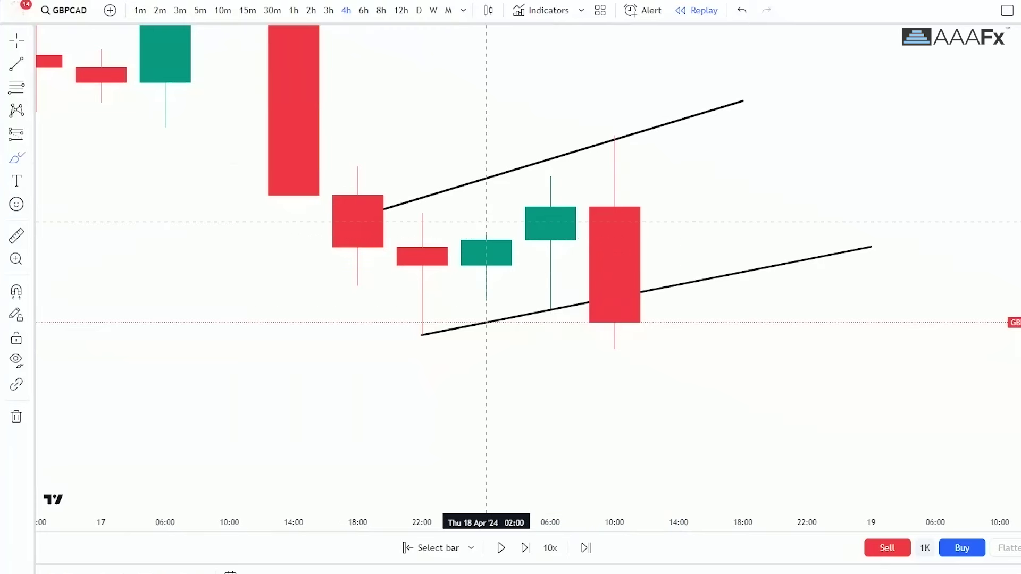
mouse_move(675, 104)
mouse_down()
mouse_move(486, 154)
mouse_move(486, 267)
mouse_move(743, 271)
mouse_move(715, 139)
mouse_move(679, 95)
mouse_up()
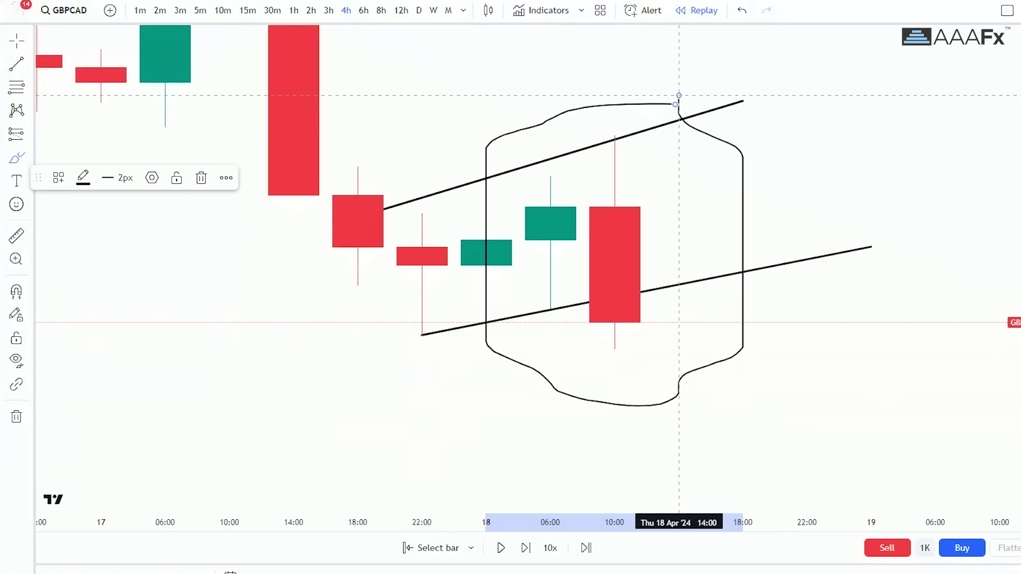